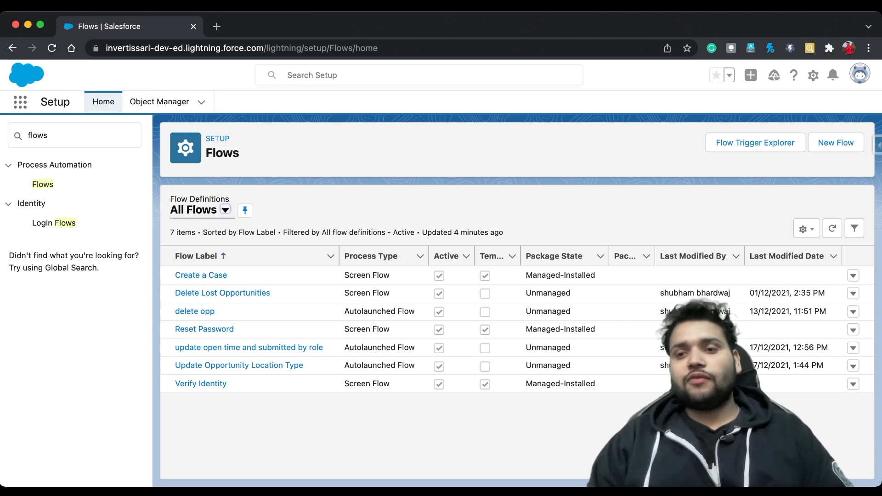
Create a new Record-Triggered Flow
{"action": "left_click", "coordinate": [836, 142]}
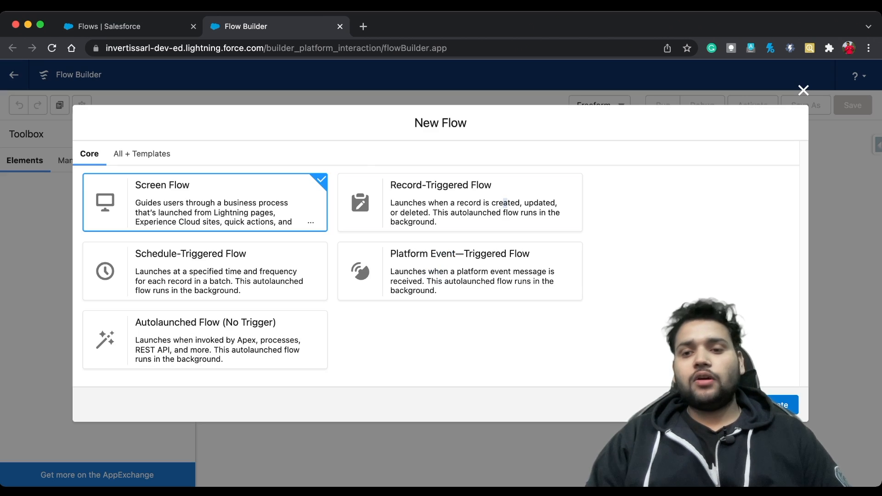
{"action": "left_click", "coordinate": [505, 202]}
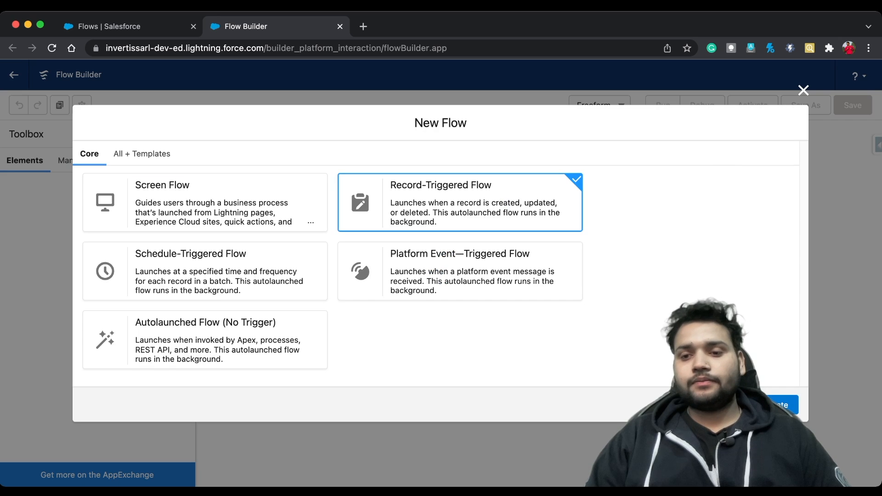
{"action": "left_click", "coordinate": [783, 405]}
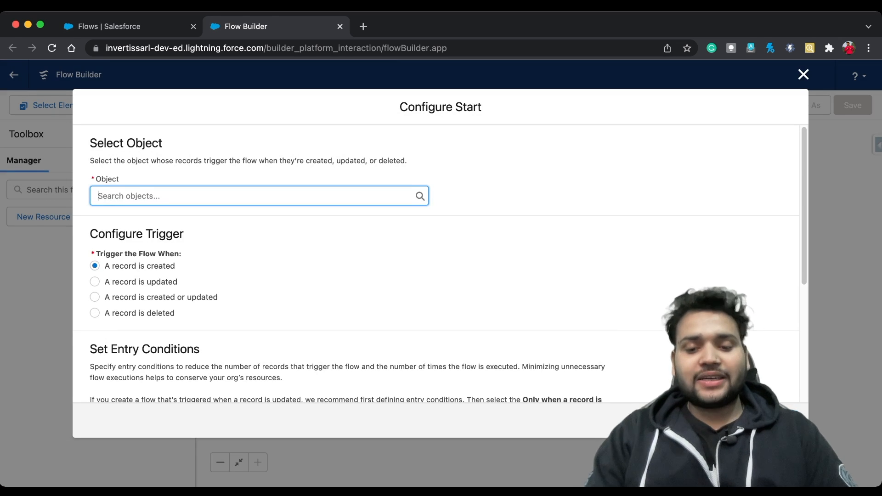
Set Lead as the triggering object and have the flow trigger when a record is updated
{"action": "type", "text": "Lead"}
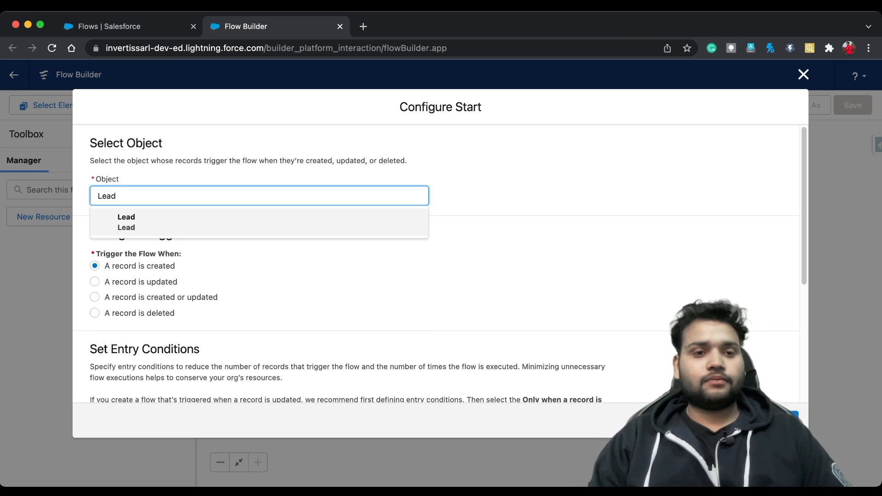
{"action": "key", "text": "Return"}
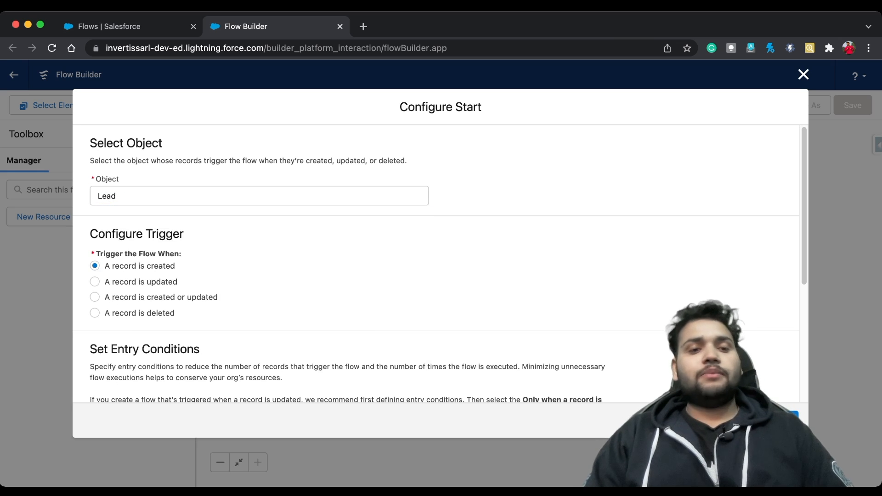
{"action": "left_click", "coordinate": [94, 282]}
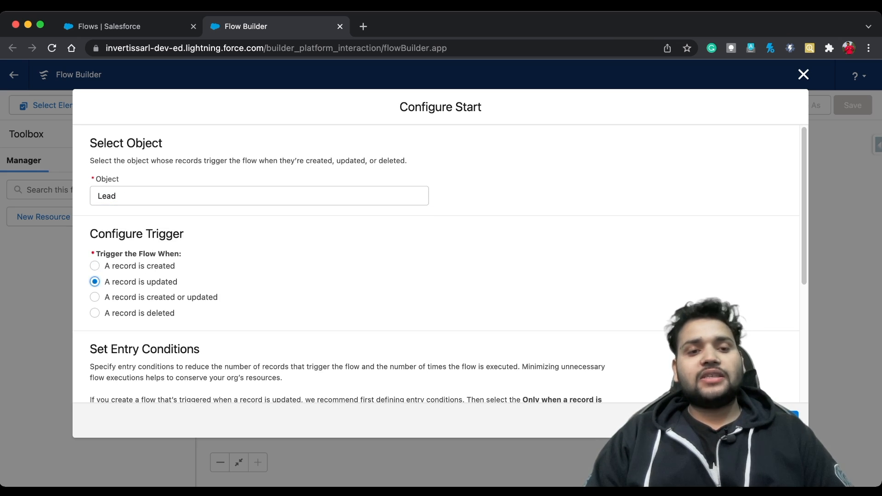
Require all entry conditions to be met (AND), with the first condition being Status Equals Working - Contacted
{"action": "scroll", "coordinate": [440, 263], "scroll_direction": "down", "scroll_amount": 4}
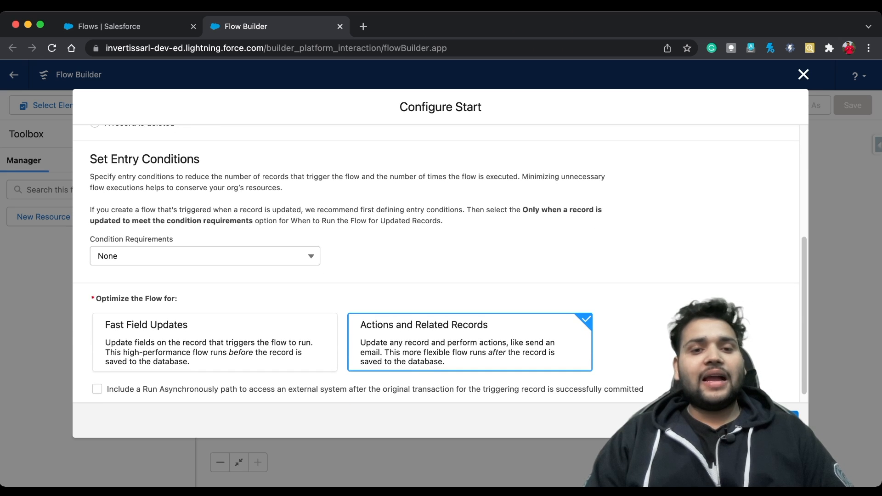
{"action": "left_click", "coordinate": [205, 259]}
{"action": "left_click", "coordinate": [151, 297]}
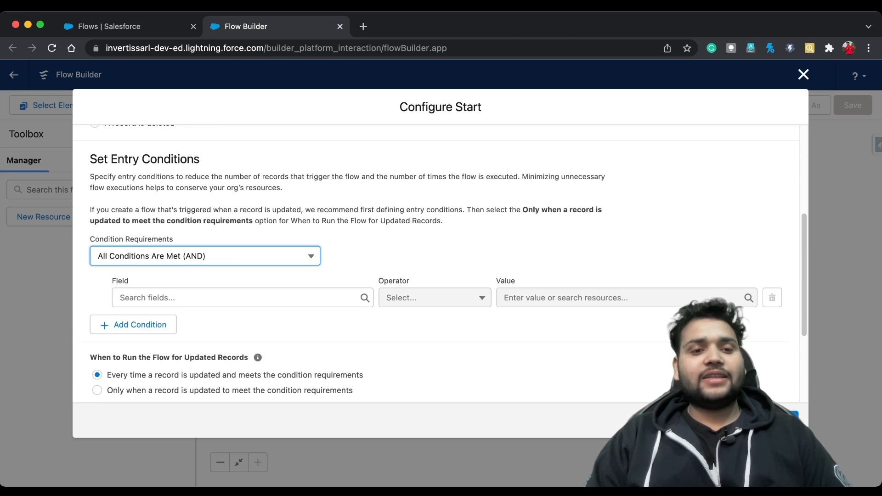
{"action": "left_click", "coordinate": [193, 298]}
{"action": "type", "text": "stat"}
{"action": "key", "text": "Down"}
{"action": "key", "text": "Down"}
{"action": "key", "text": "Return"}
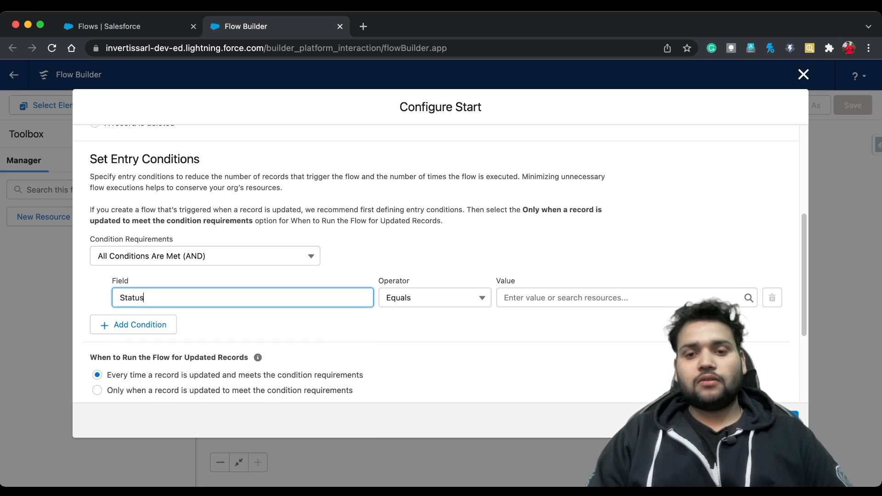
{"action": "left_click", "coordinate": [597, 298]}
{"action": "key", "text": "Down"}
{"action": "key", "text": "Return"}
{"action": "left_click", "coordinate": [679, 342]}
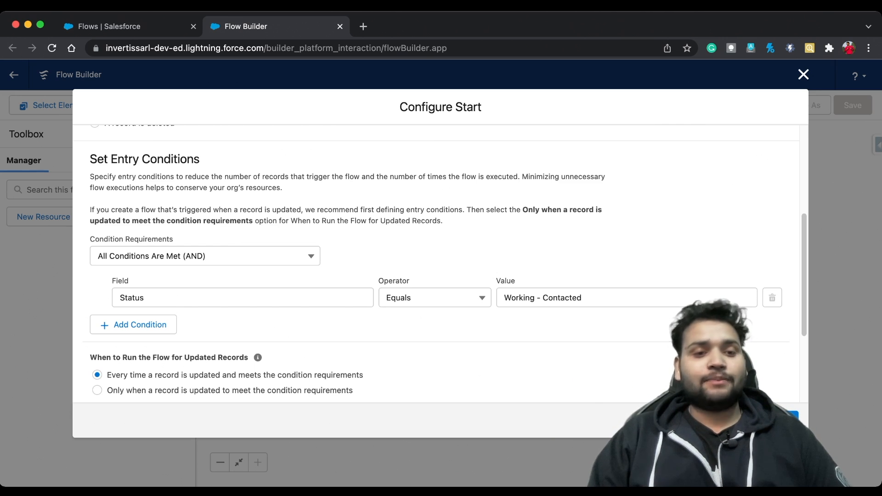
Add a second entry condition requiring Status Is Changed to be the True global constant
{"action": "left_click", "coordinate": [133, 325]}
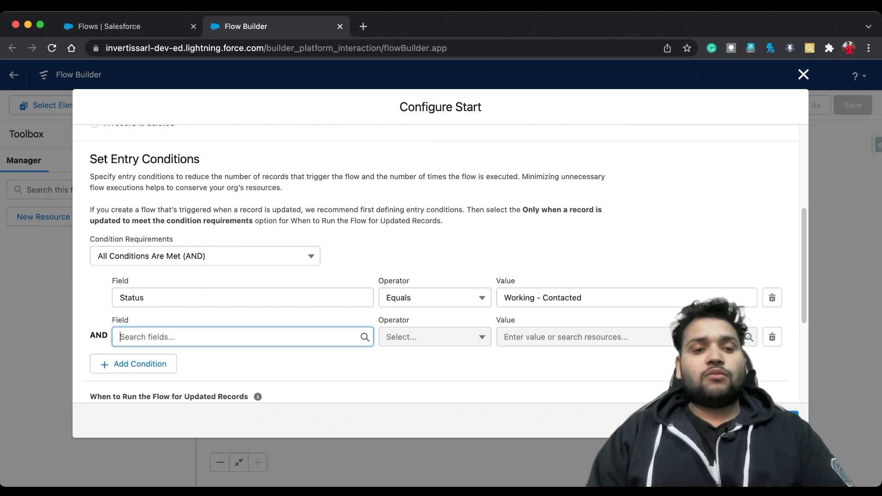
{"action": "left_click", "coordinate": [193, 337]}
{"action": "type", "text": "stat"}
{"action": "left_click", "coordinate": [152, 311]}
{"action": "left_click", "coordinate": [435, 336]}
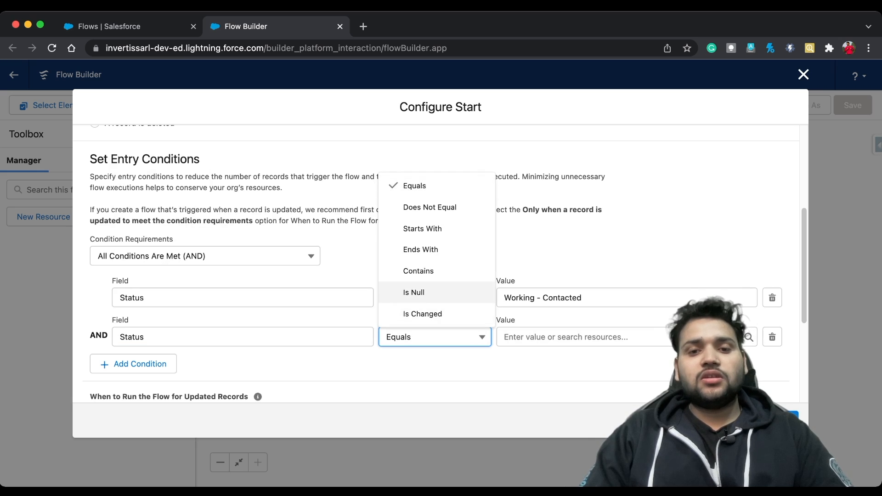
{"action": "left_click", "coordinate": [422, 313]}
{"action": "left_click", "coordinate": [579, 336]}
{"action": "type", "text": "tr"}
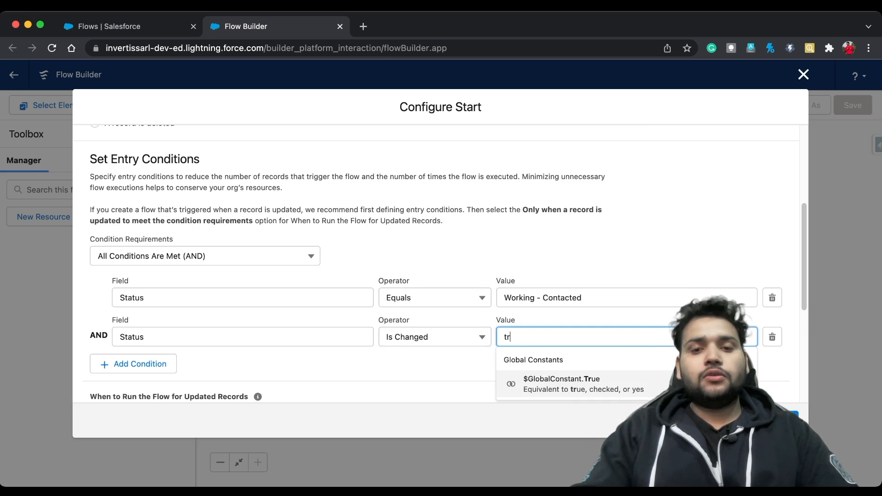
{"action": "left_click", "coordinate": [580, 384]}
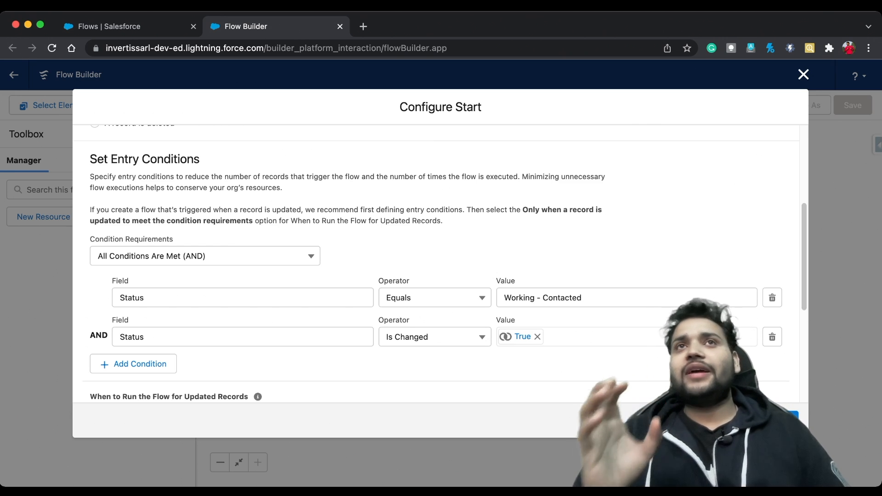
Review the entry conditions and the options for updated records, and finish configuring the flow's start
{"action": "scroll", "coordinate": [440, 263], "scroll_direction": "down", "scroll_amount": 5}
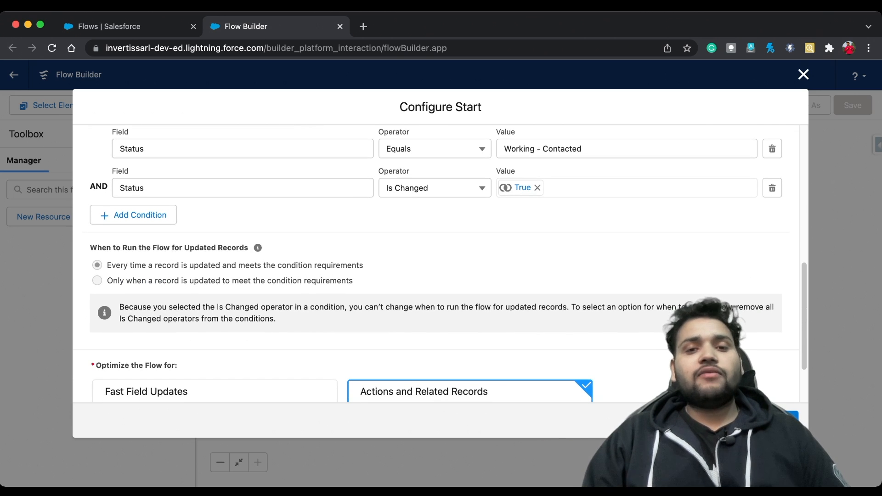
{"action": "scroll", "coordinate": [440, 263], "scroll_direction": "up", "scroll_amount": 2}
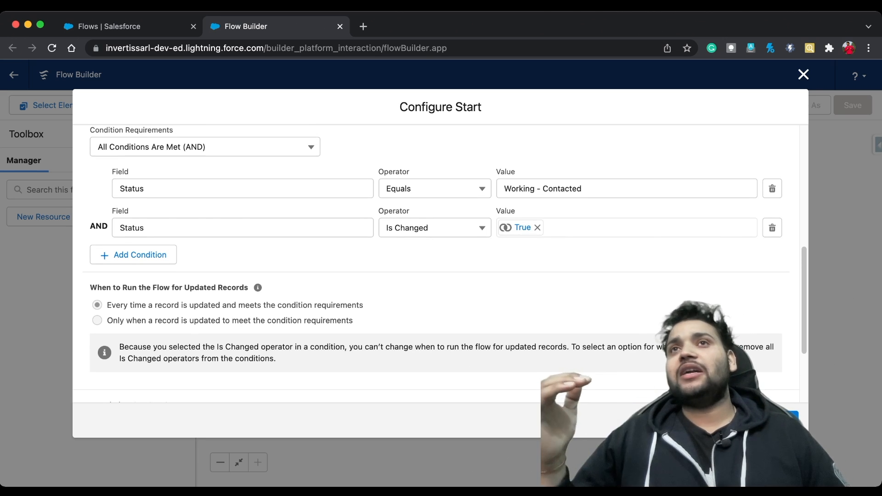
{"action": "scroll", "coordinate": [440, 263], "scroll_direction": "up", "scroll_amount": 1}
{"action": "scroll", "coordinate": [440, 263], "scroll_direction": "up", "scroll_amount": 1}
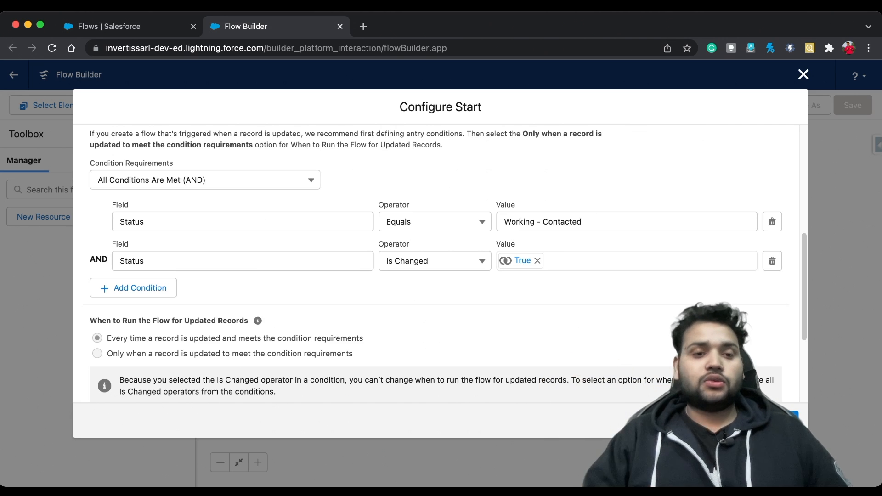
{"action": "scroll", "coordinate": [440, 263], "scroll_direction": "down", "scroll_amount": 4}
{"action": "scroll", "coordinate": [440, 263], "scroll_direction": "down", "scroll_amount": 2}
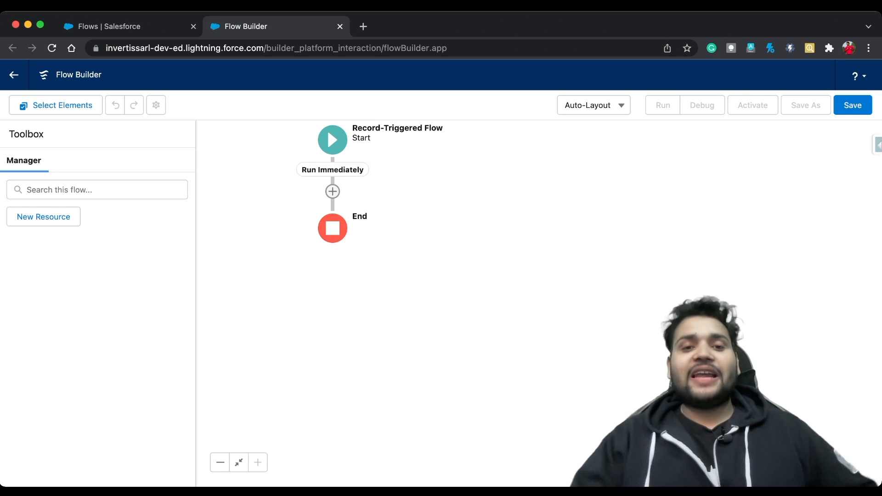
Add a Get Records element to the Run Immediately path, with the label and API name "campaign"
{"action": "left_click", "coordinate": [332, 192]}
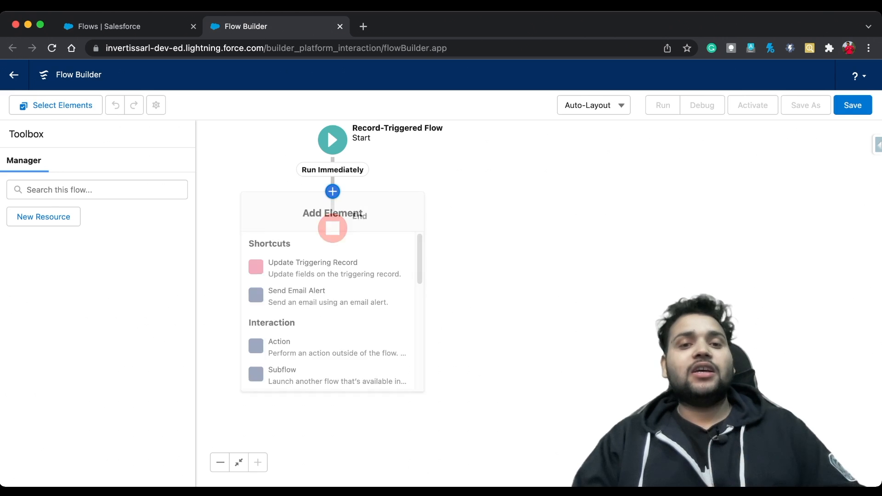
{"action": "scroll", "coordinate": [332, 300], "scroll_direction": "down", "scroll_amount": 3}
{"action": "scroll", "coordinate": [328, 302], "scroll_direction": "down", "scroll_amount": 5}
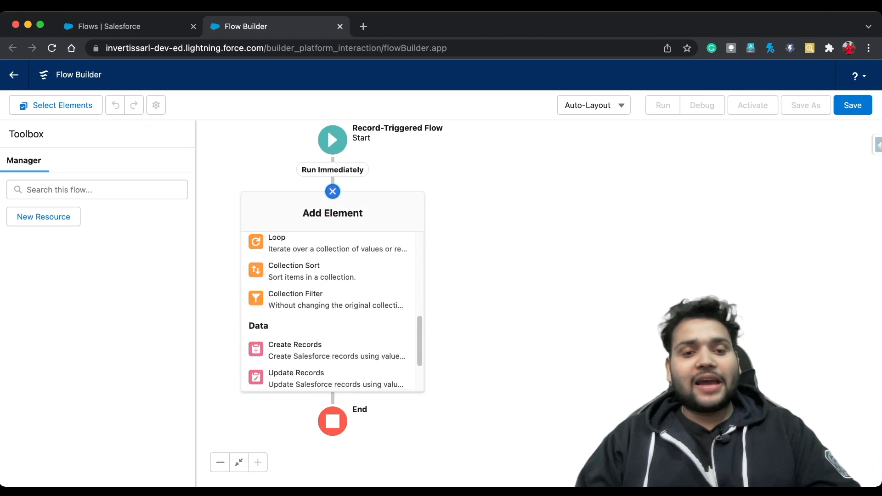
{"action": "left_click", "coordinate": [322, 346]}
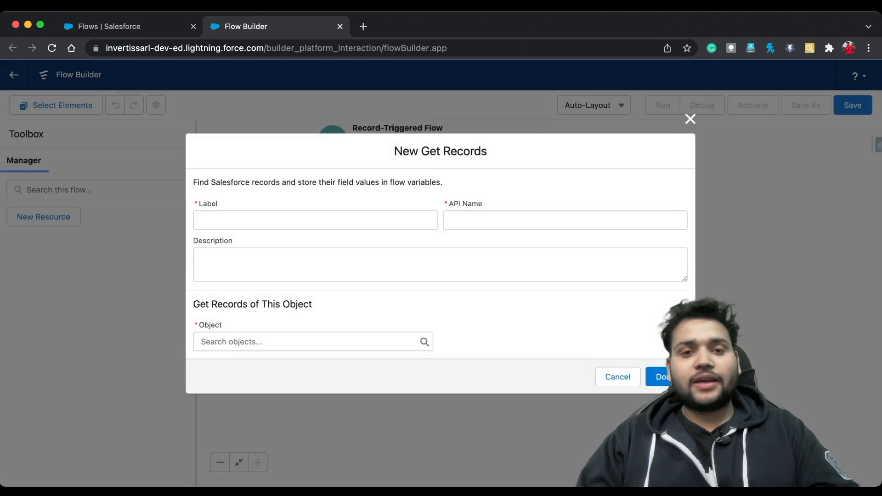
{"action": "type", "text": "camp"}
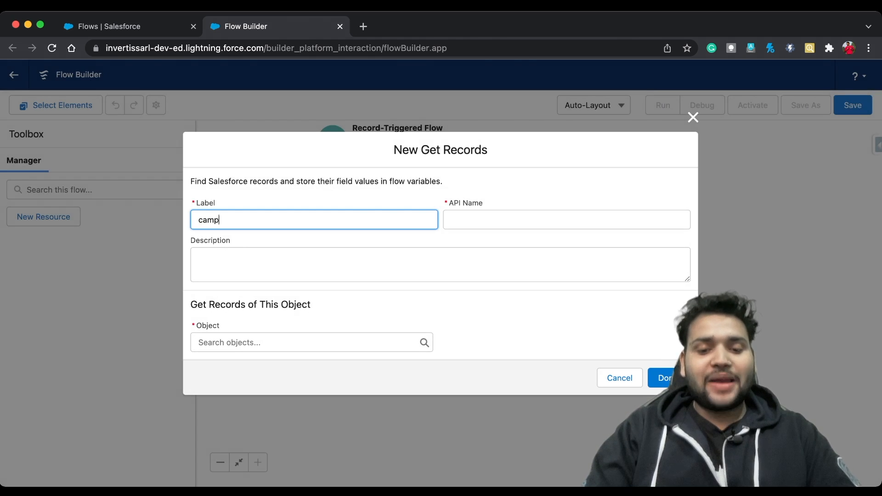
{"action": "type", "text": "aign"}
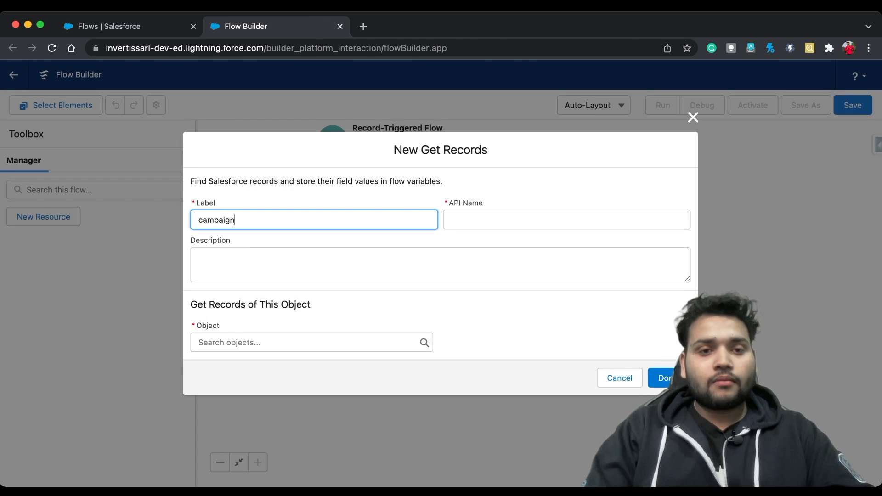
{"action": "key", "text": "Tab"}
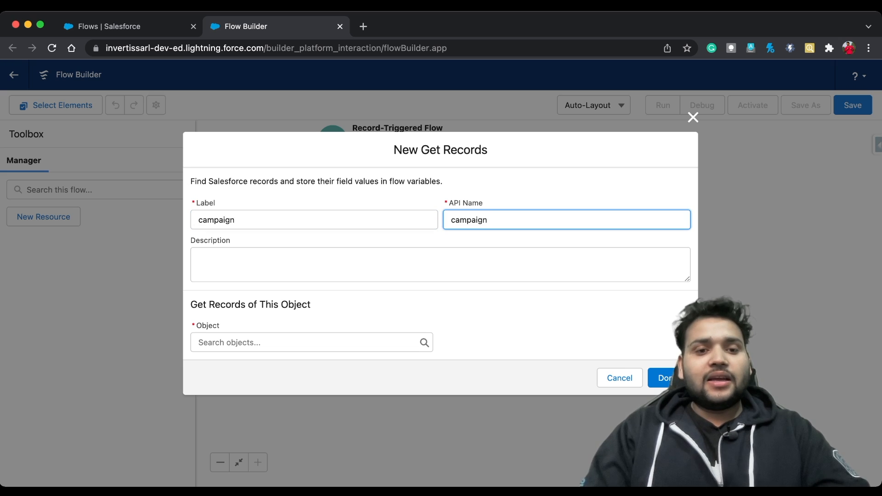
Set Campaign as the object whose records the new element retrieves
{"action": "key", "text": "Tab"}
{"action": "key", "text": "Tab"}
{"action": "type", "text": "camp"}
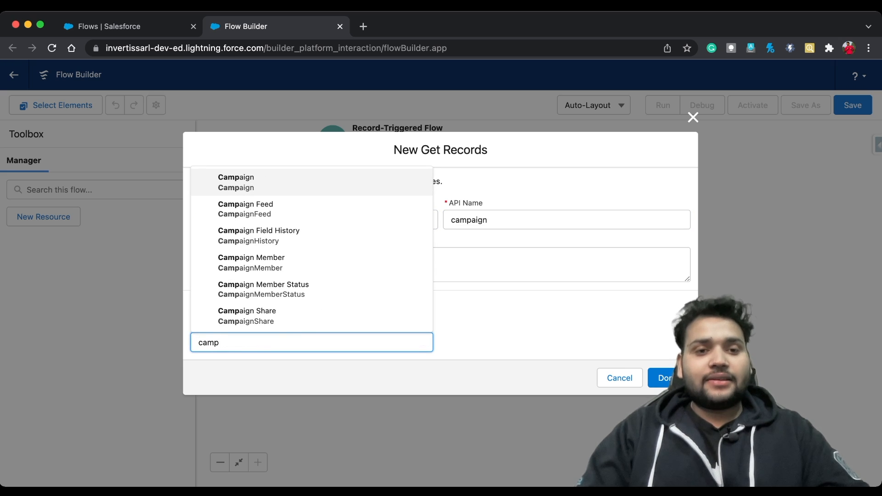
{"action": "key", "text": "Return"}
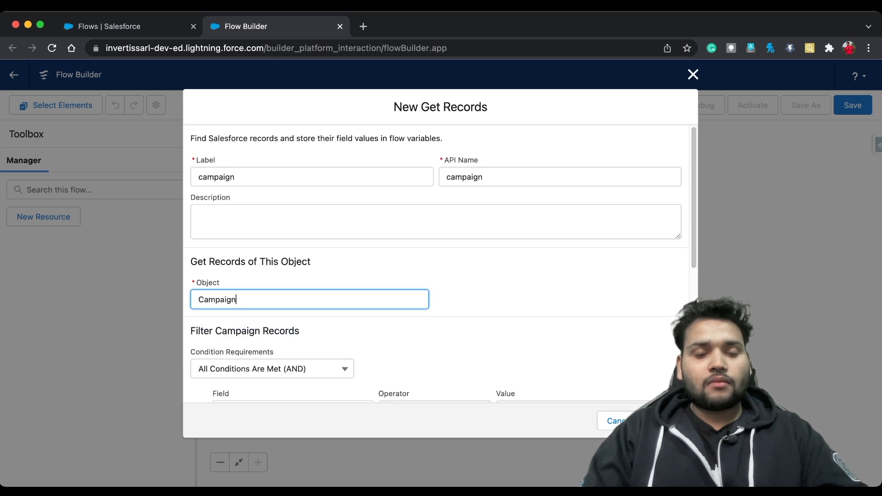
Filter the campaign records with the condition Name Equals Ohana
{"action": "scroll", "coordinate": [440, 264], "scroll_direction": "down", "scroll_amount": 3}
{"action": "left_click", "coordinate": [289, 250]}
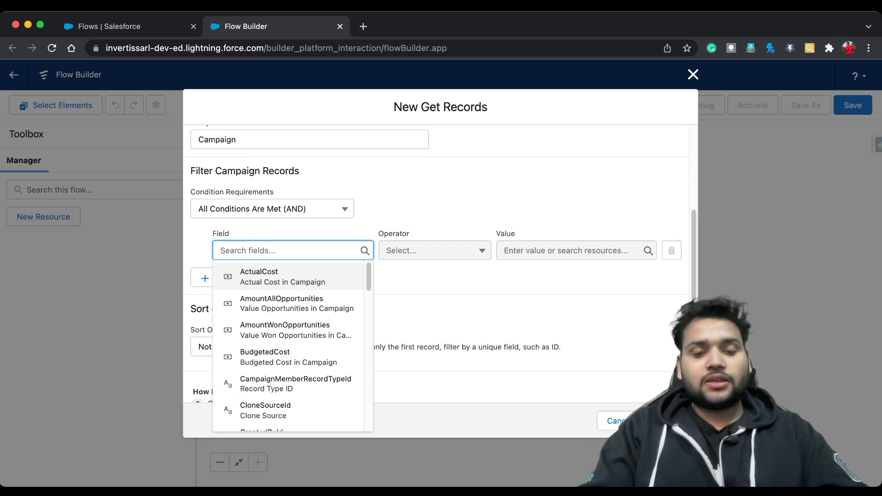
{"action": "type", "text": "name"}
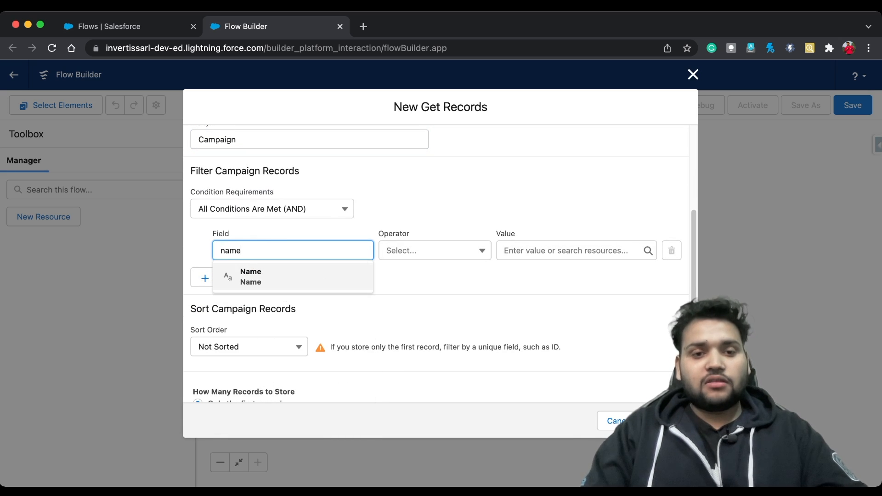
{"action": "left_click", "coordinate": [251, 277]}
{"action": "left_click", "coordinate": [565, 250]}
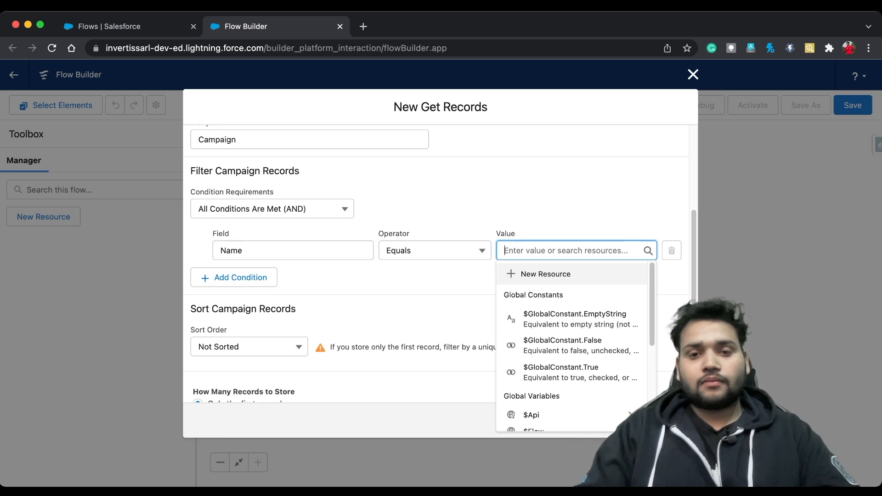
{"action": "type", "text": "Ohaan"}
{"action": "key", "text": "BackSpace"}
{"action": "key", "text": "BackSpace"}
{"action": "type", "text": "na"}
{"action": "key", "text": "Tab"}
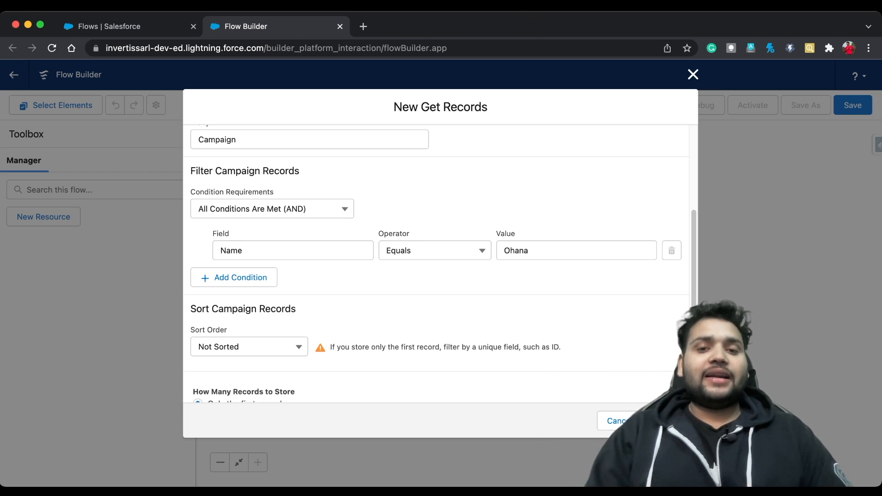
Add a second campaign filter condition, IsActive Equals the True global constant
{"action": "left_click", "coordinate": [234, 278]}
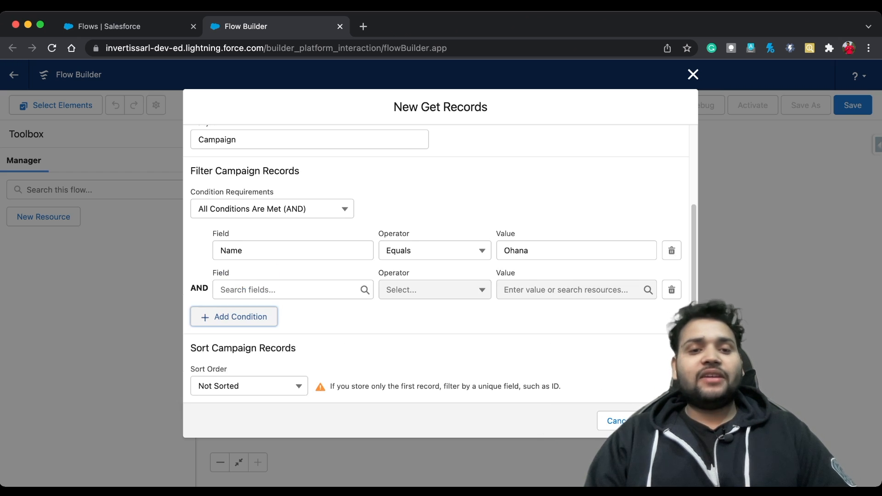
{"action": "left_click", "coordinate": [293, 290]}
{"action": "type", "text": "is"}
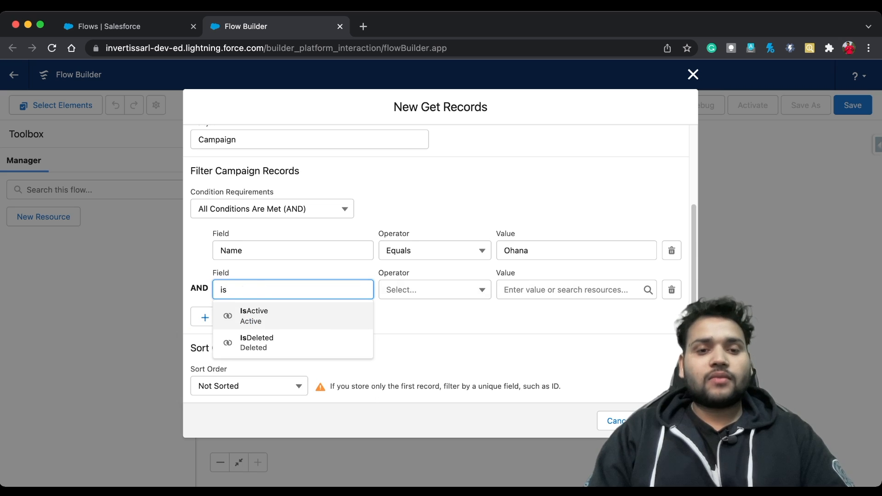
{"action": "left_click", "coordinate": [292, 316]}
{"action": "left_click", "coordinate": [576, 289]}
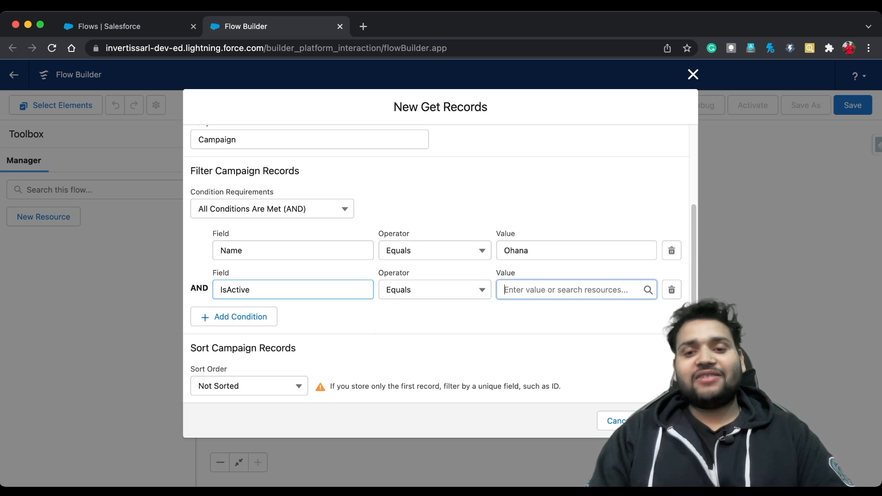
{"action": "type", "text": "true"}
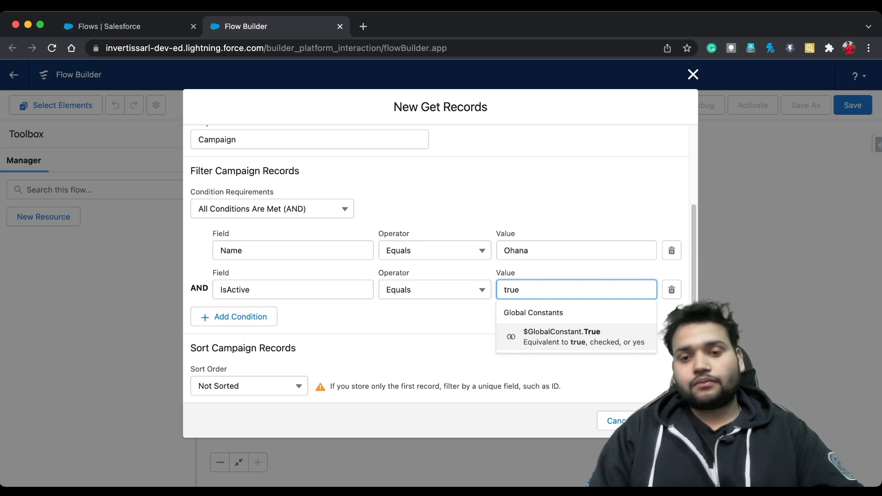
{"action": "key", "text": "Return"}
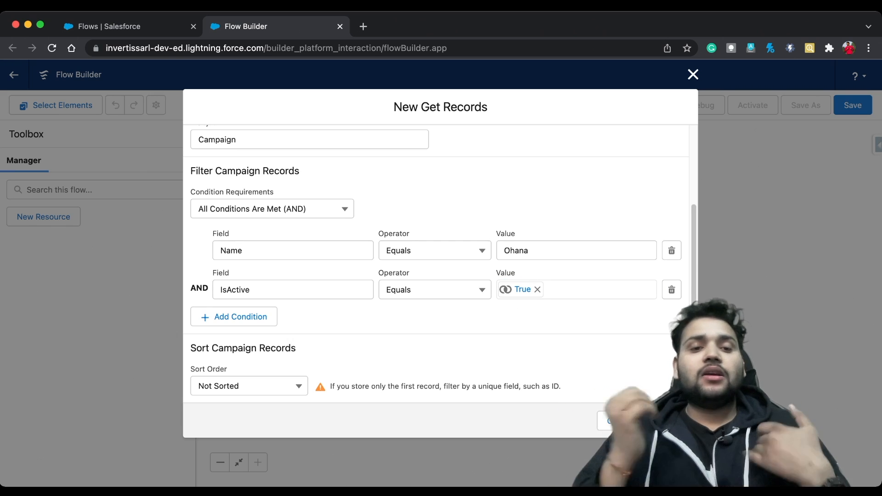
Set the campaign Get Records element to choose fields and let Salesforce do the rest, and finish the element
{"action": "scroll", "coordinate": [436, 276], "scroll_direction": "down", "scroll_amount": 3}
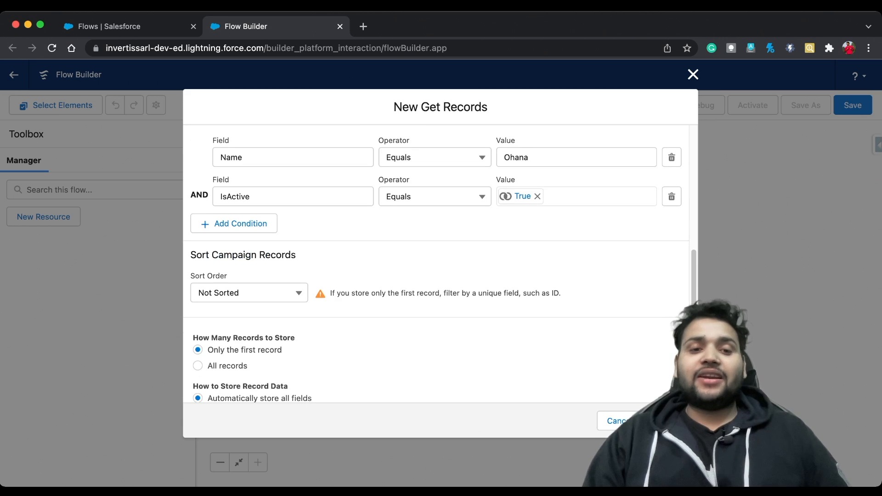
{"action": "scroll", "coordinate": [436, 265], "scroll_direction": "down", "scroll_amount": 2}
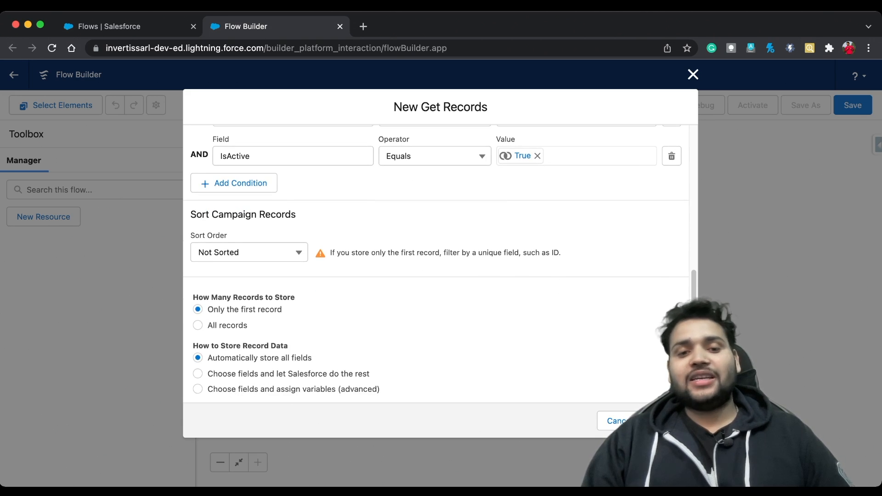
{"action": "left_click", "coordinate": [197, 373]}
{"action": "scroll", "coordinate": [436, 264], "scroll_direction": "down", "scroll_amount": 3}
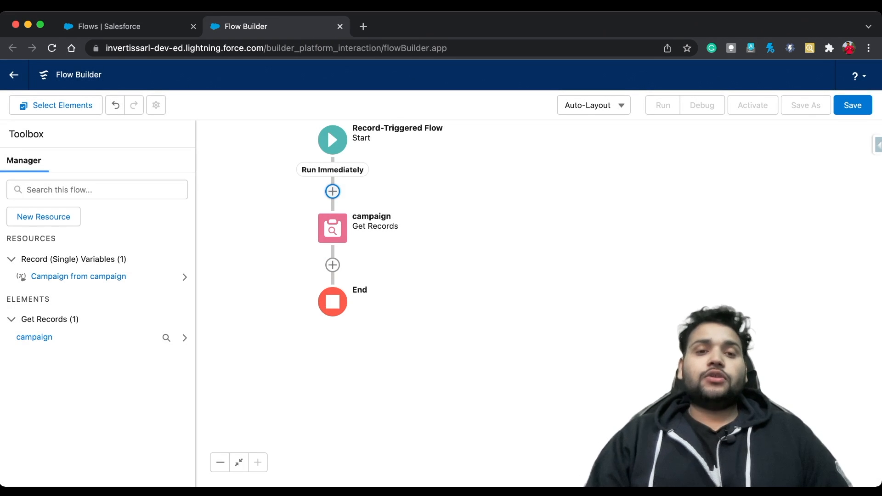
Add a Create Records element after the campaign element, labelled "create campagin Member" with API name "create_campagin_Member"
{"action": "left_click", "coordinate": [332, 265]}
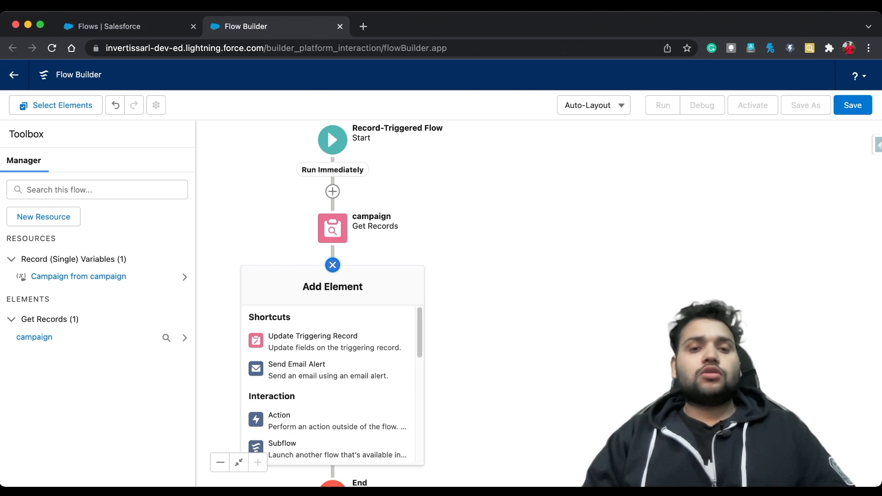
{"action": "scroll", "coordinate": [327, 382], "scroll_direction": "down", "scroll_amount": 10}
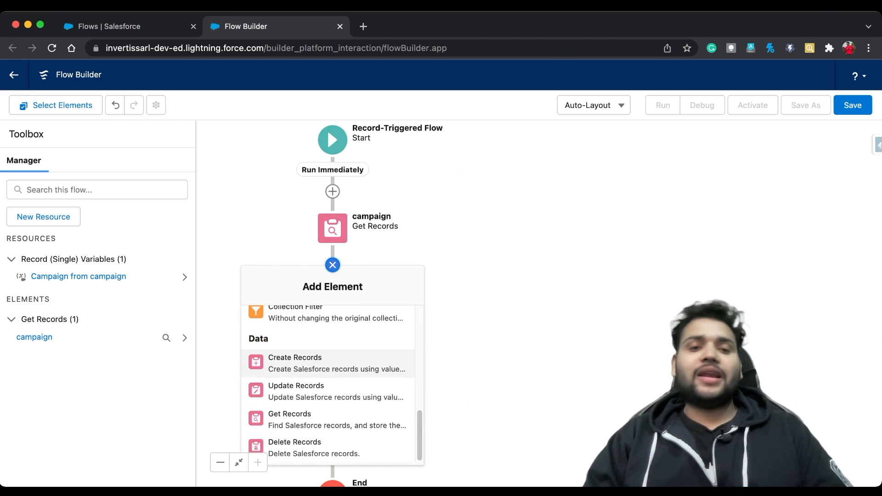
{"action": "left_click", "coordinate": [327, 363]}
{"action": "type", "text": "create campagin Member"}
{"action": "key", "text": "Tab"}
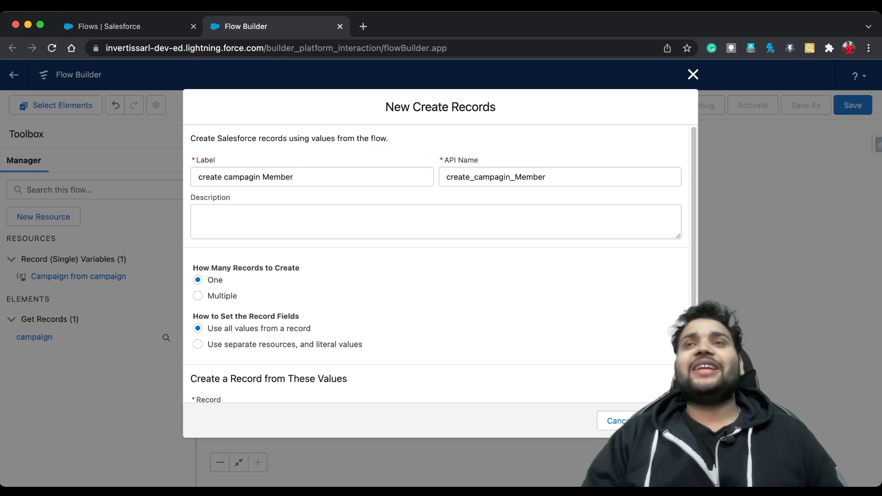
Have the new element use separate resources and literal values to create a record of the Campaign Member object
{"action": "scroll", "coordinate": [440, 263], "scroll_direction": "down", "scroll_amount": 2}
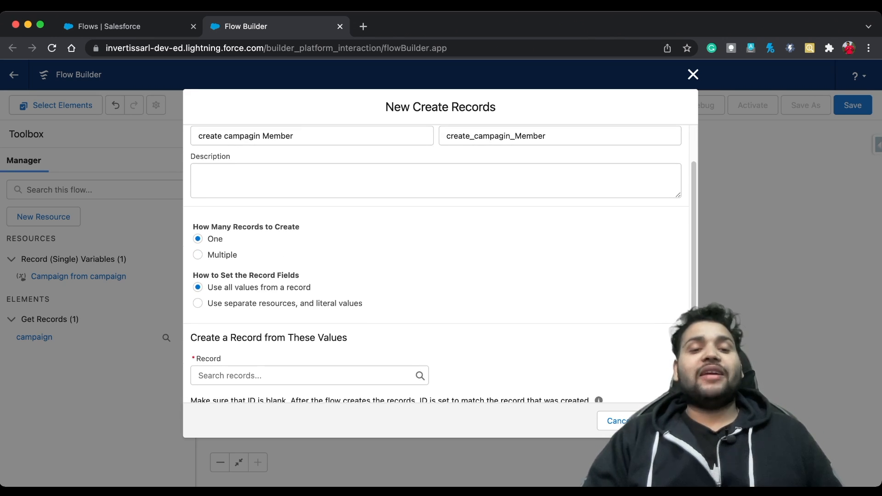
{"action": "left_click", "coordinate": [198, 304]}
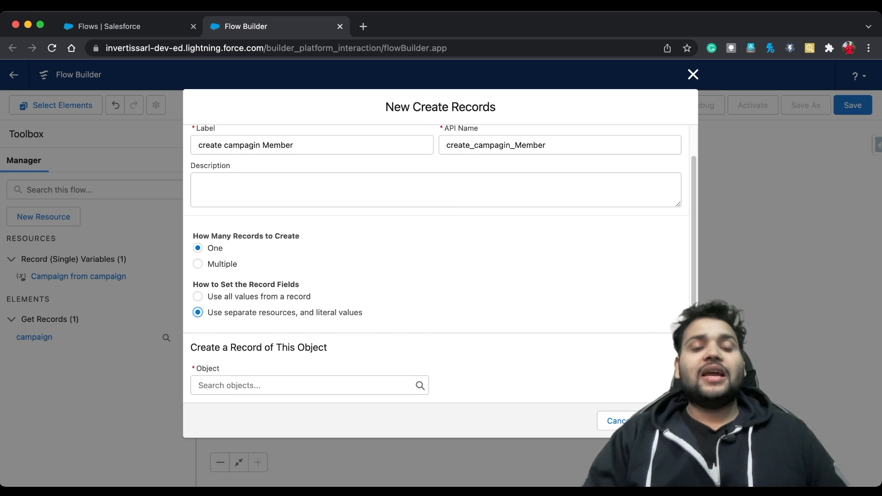
{"action": "left_click", "coordinate": [305, 386]}
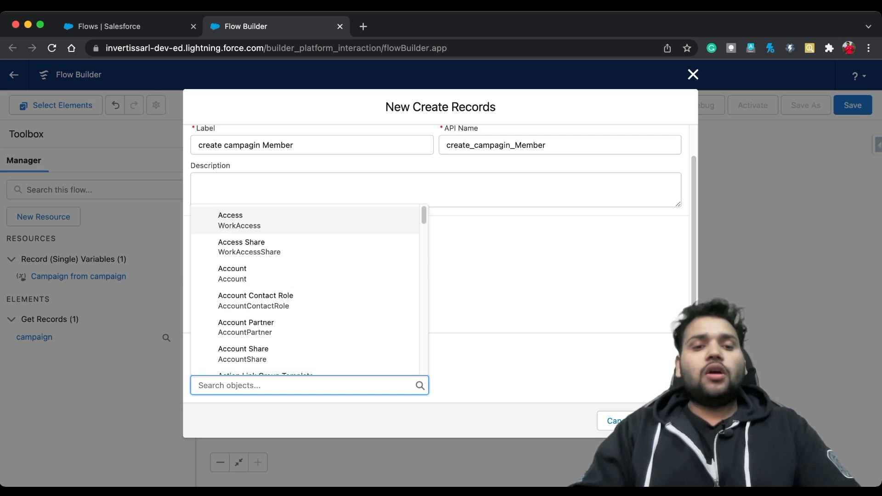
{"action": "left_click", "coordinate": [528, 294]}
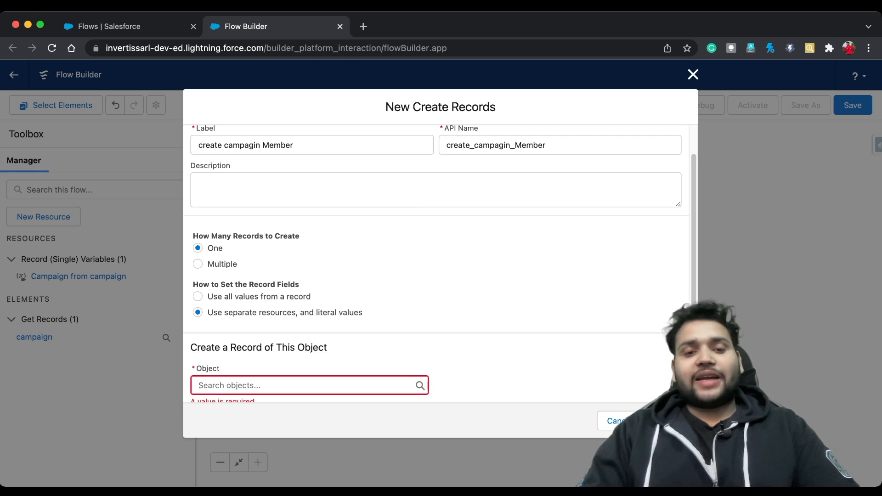
{"action": "left_click", "coordinate": [305, 385]}
{"action": "type", "text": "campa"}
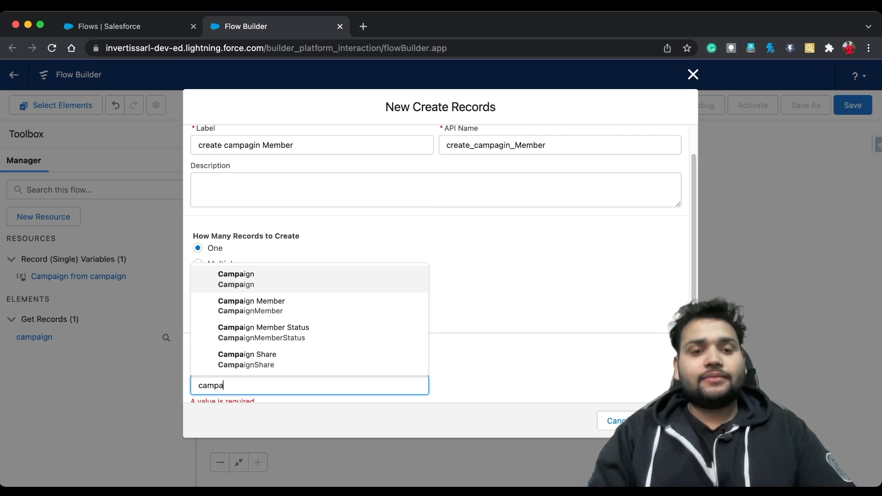
{"action": "left_click", "coordinate": [252, 305]}
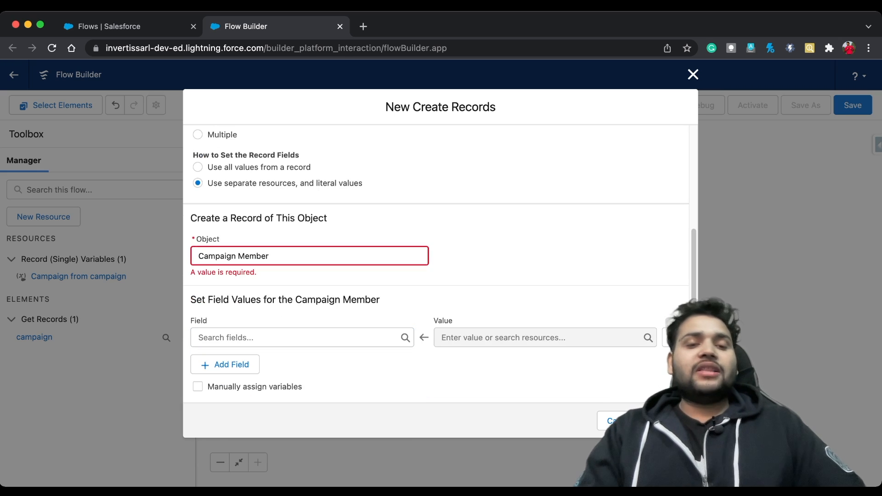
Set the campaign member's CampaignId field to the Campaign ID of the campaign retrieved by the Get Records element
{"action": "left_click", "coordinate": [297, 337]}
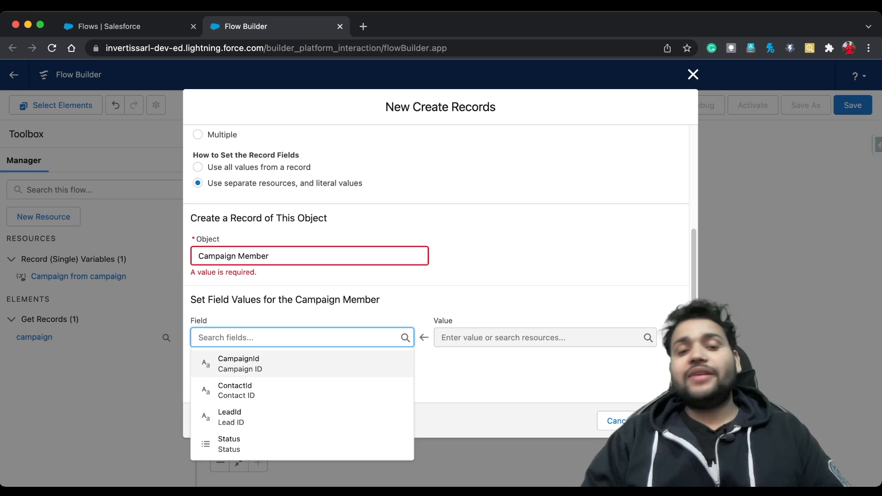
{"action": "left_click", "coordinate": [239, 363]}
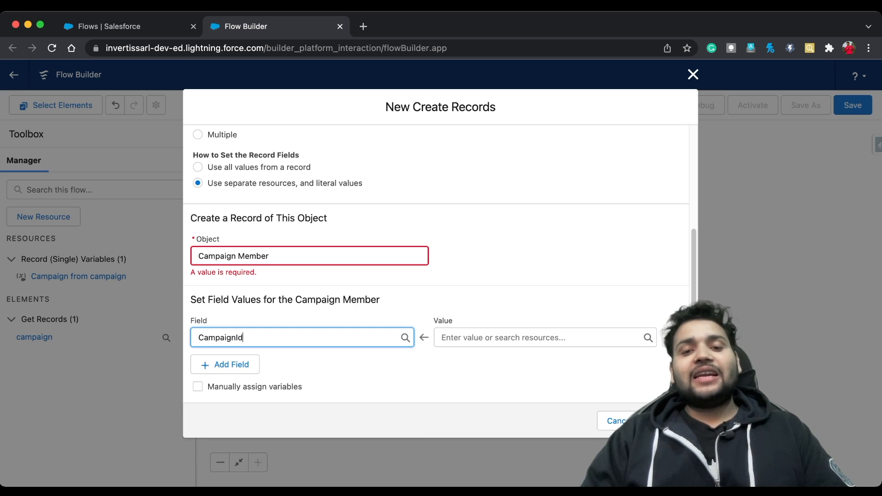
{"action": "left_click", "coordinate": [537, 337]}
{"action": "type", "text": "c"}
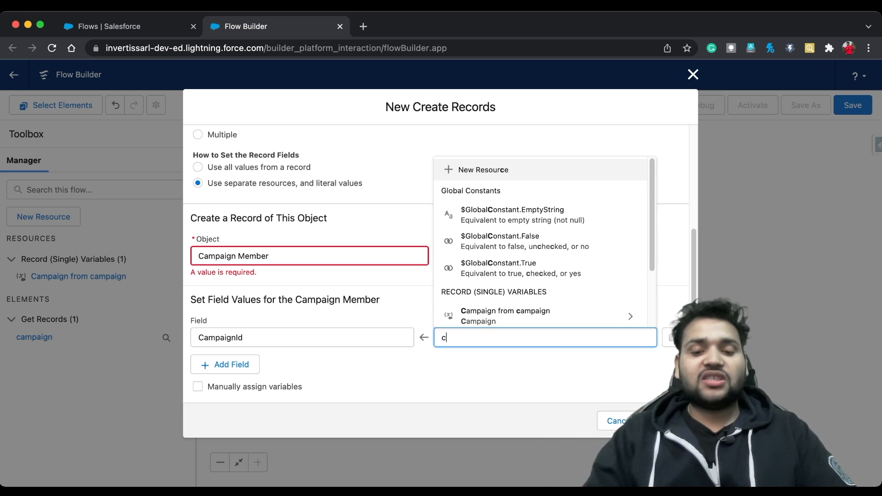
{"action": "type", "text": "ampa"}
{"action": "key", "text": "Return"}
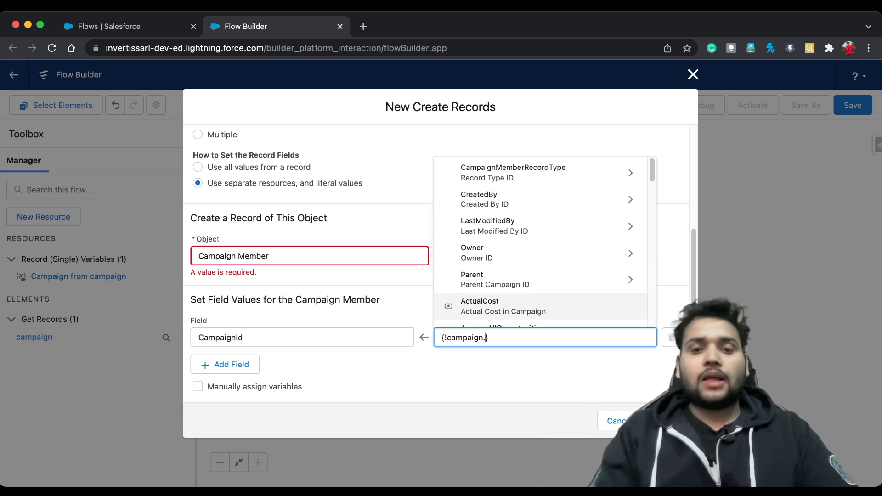
{"action": "type", "text": "Id"}
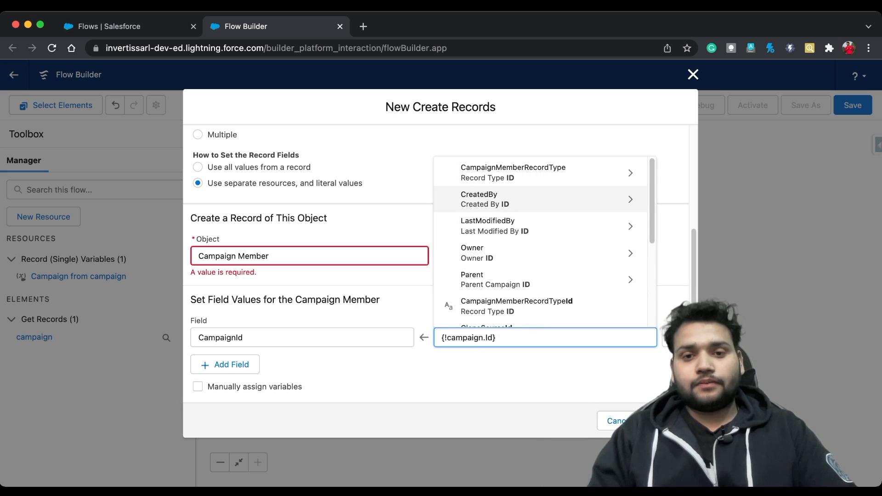
{"action": "scroll", "coordinate": [541, 252], "scroll_direction": "down", "scroll_amount": 2}
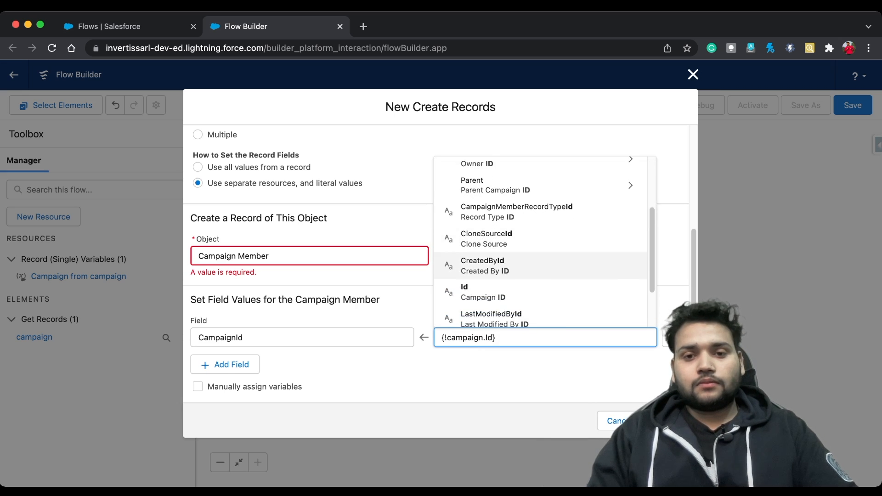
{"action": "left_click", "coordinate": [541, 293]}
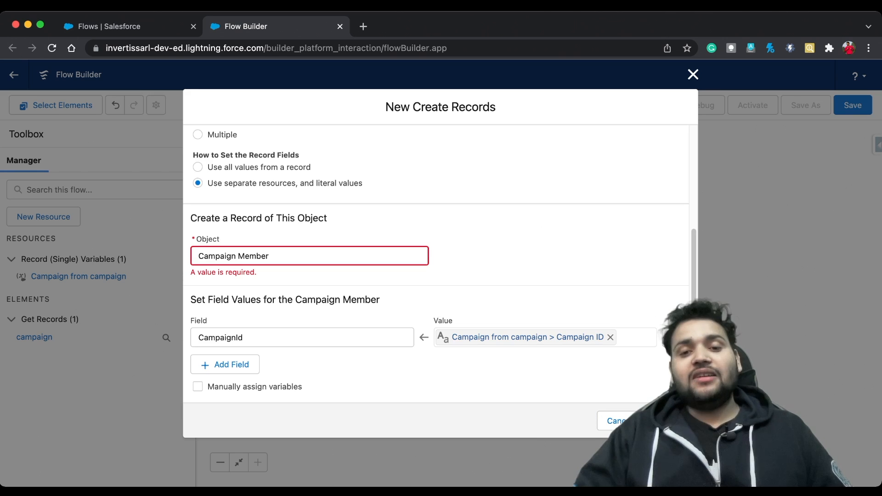
Add a second field value for the campaign member, LeadId set to the Lead ID of $Record
{"action": "left_click", "coordinate": [224, 364]}
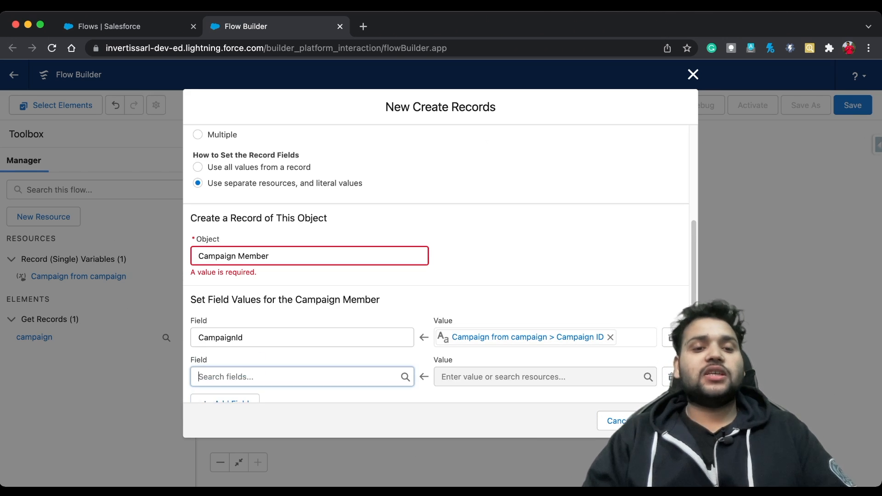
{"action": "left_click", "coordinate": [257, 377]}
{"action": "left_click", "coordinate": [239, 430]}
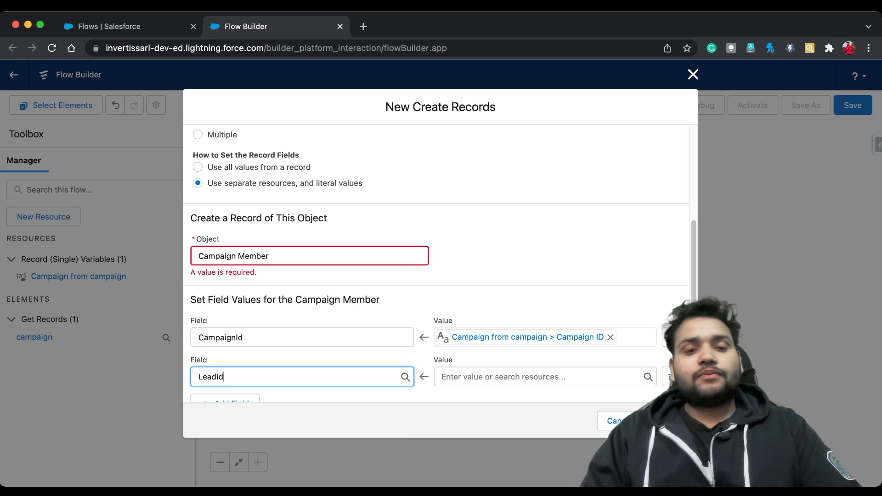
{"action": "left_click", "coordinate": [321, 420]}
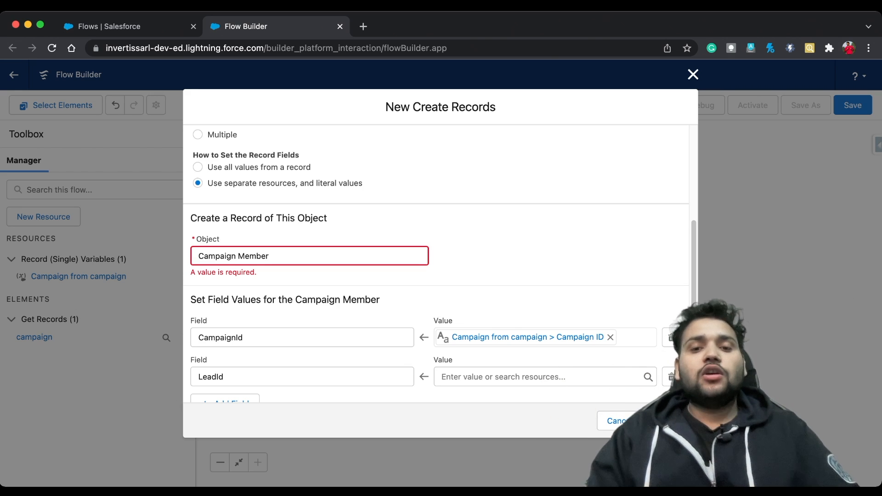
{"action": "left_click", "coordinate": [539, 376]}
{"action": "type", "text": "record"}
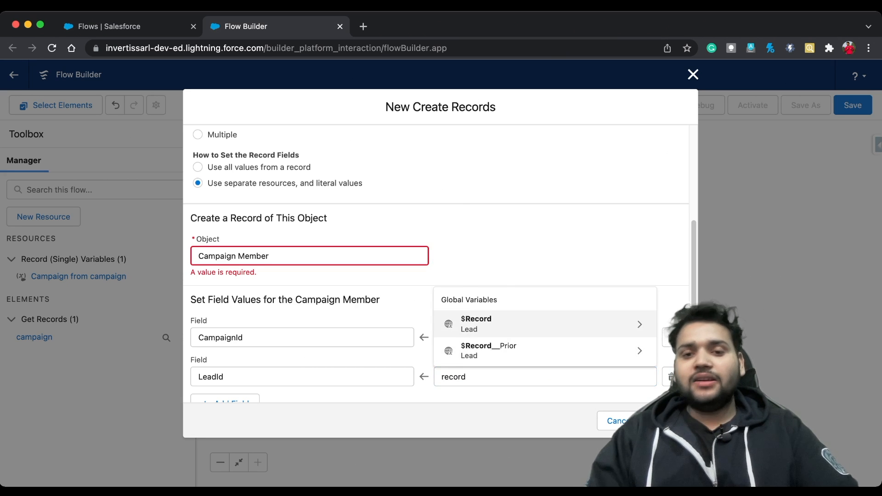
{"action": "key", "text": "Return"}
{"action": "type", "text": "Id"}
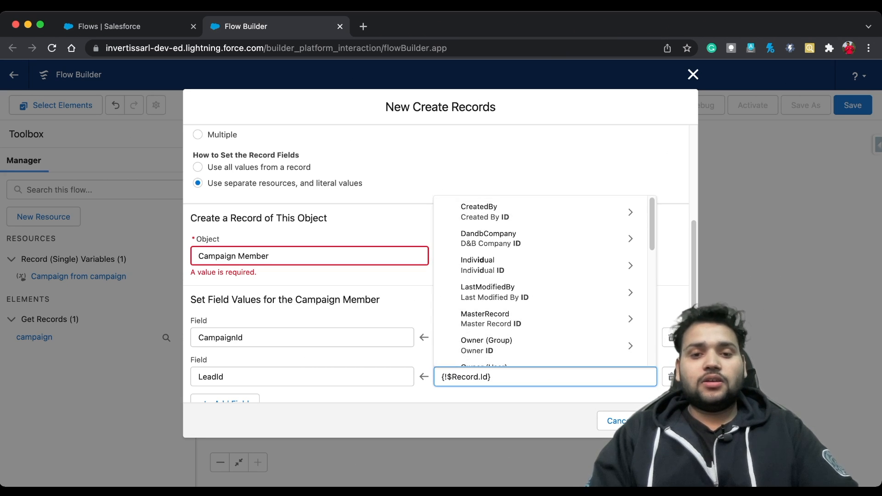
{"action": "left_click", "coordinate": [464, 395]}
{"action": "scroll", "coordinate": [464, 395], "scroll_direction": "down", "scroll_amount": 1}
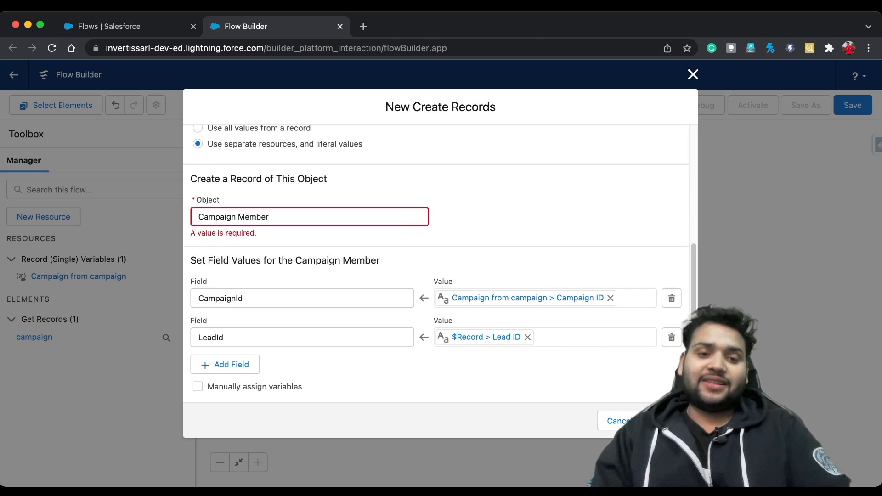
Add a third field value, Status set to the picklist value Sent, and finish the Create Records element
{"action": "left_click", "coordinate": [225, 365]}
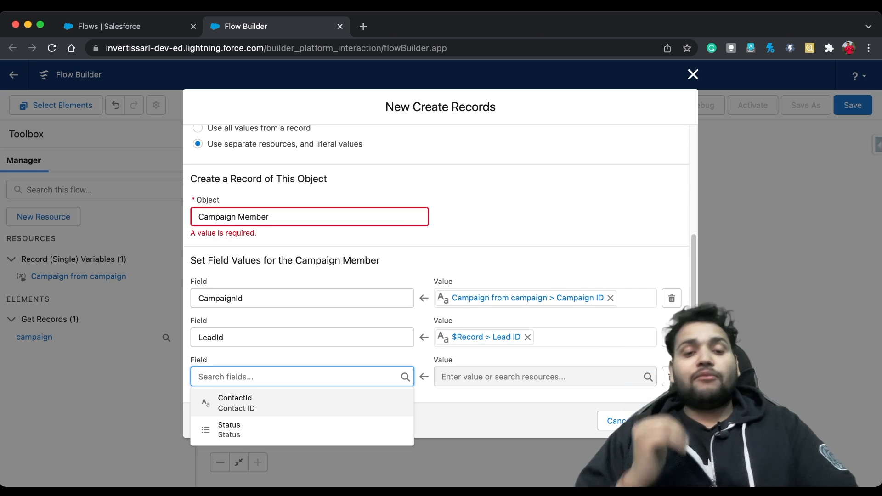
{"action": "left_click", "coordinate": [302, 429]}
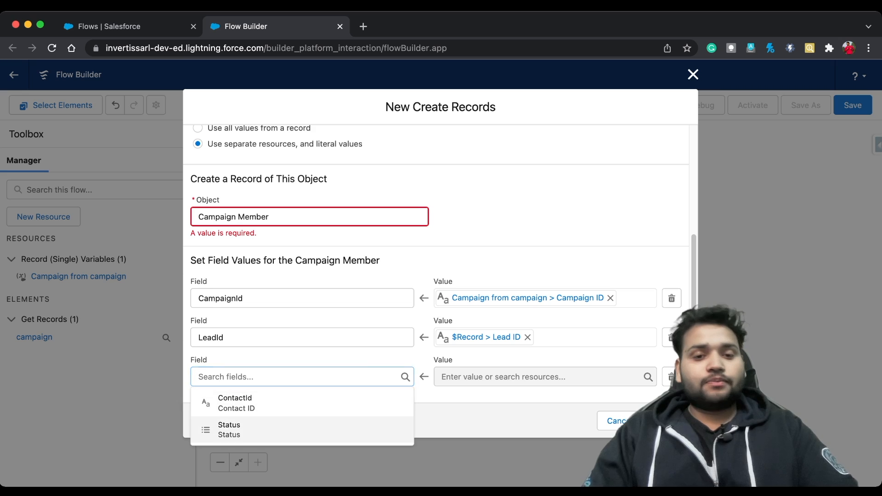
{"action": "left_click", "coordinate": [542, 376]}
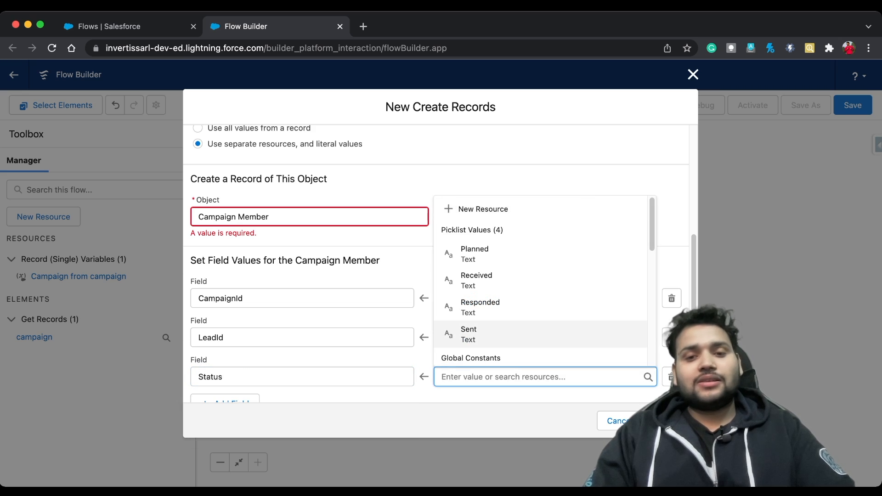
{"action": "left_click", "coordinate": [469, 334]}
{"action": "scroll", "coordinate": [436, 264], "scroll_direction": "down", "scroll_amount": 2}
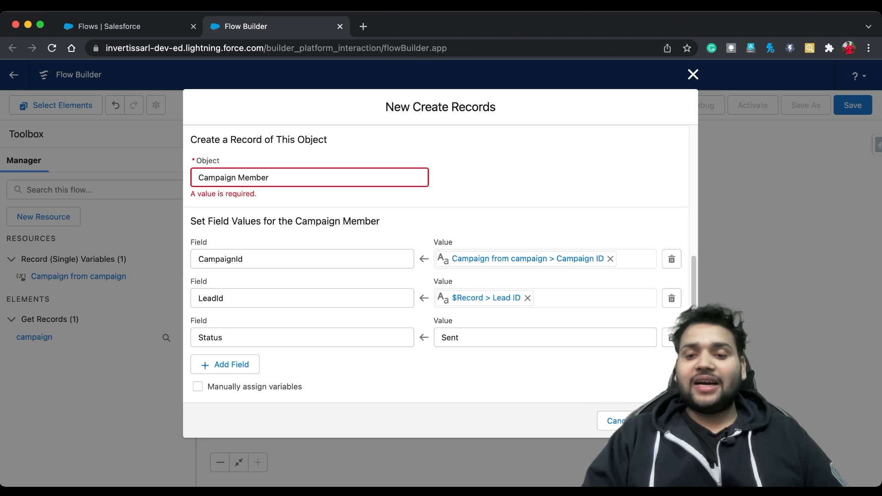
{"action": "left_click", "coordinate": [668, 421]}
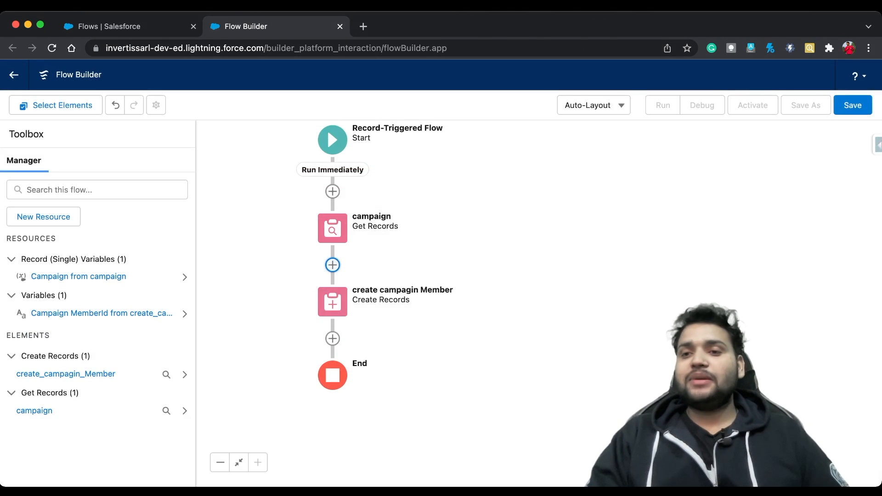
Start saving the flow and enter Create Campaign Member as its label
{"action": "left_click", "coordinate": [852, 105]}
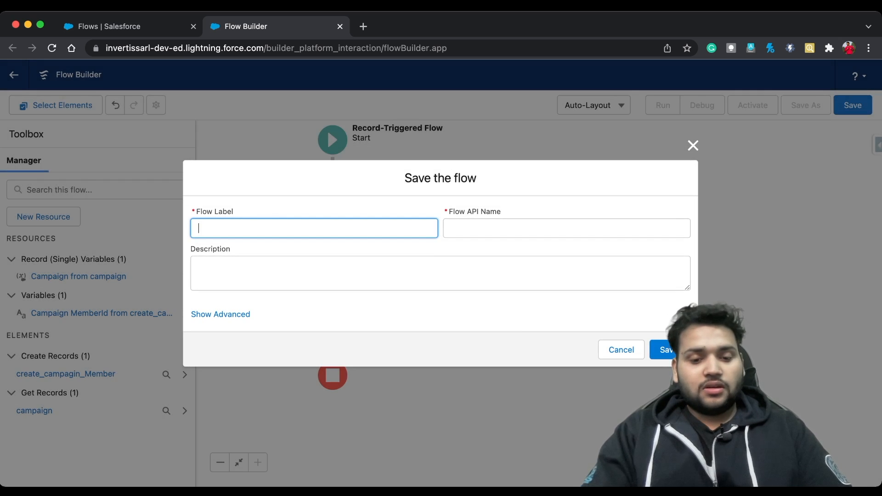
{"action": "type", "text": "Create "}
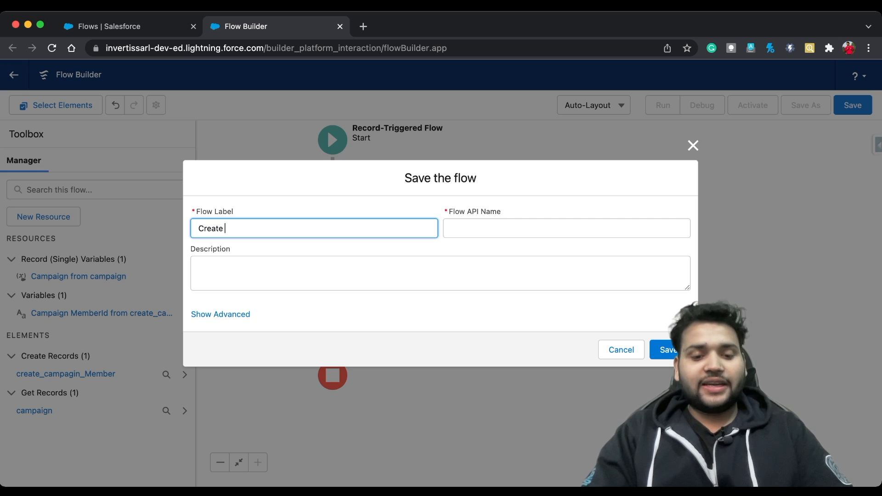
{"action": "type", "text": "Campaign M"}
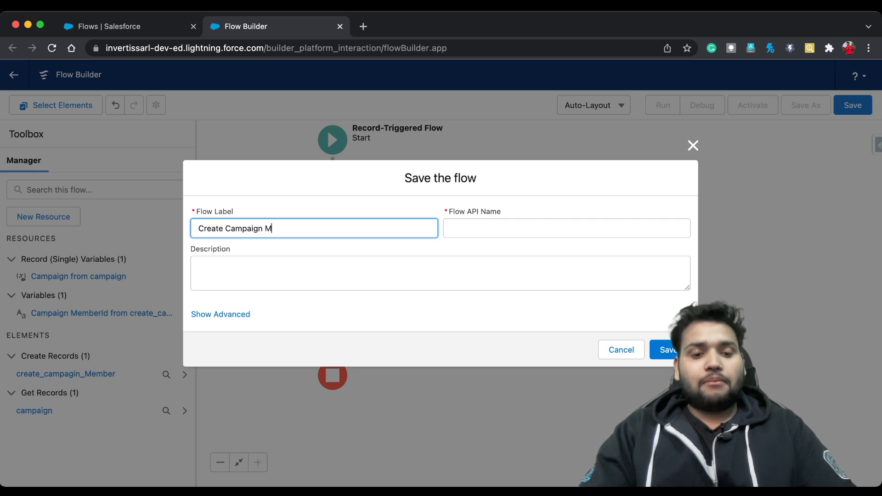
{"action": "type", "text": "ember"}
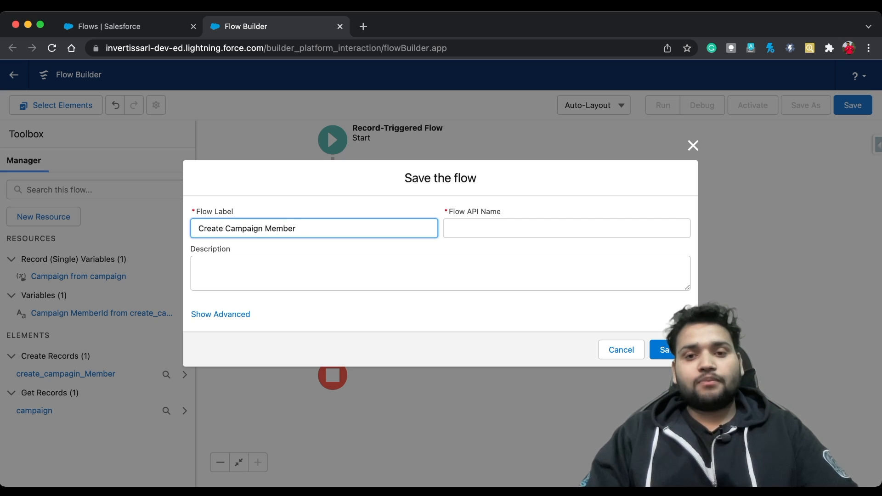
{"action": "key", "text": "Tab"}
{"action": "key", "text": "Tab"}
Enter the flow description "When Status of Lead changed to Working Contacted Add that lead to Campaign - Ohana"
{"action": "type", "text": "When Status of Lead changed to Working "}
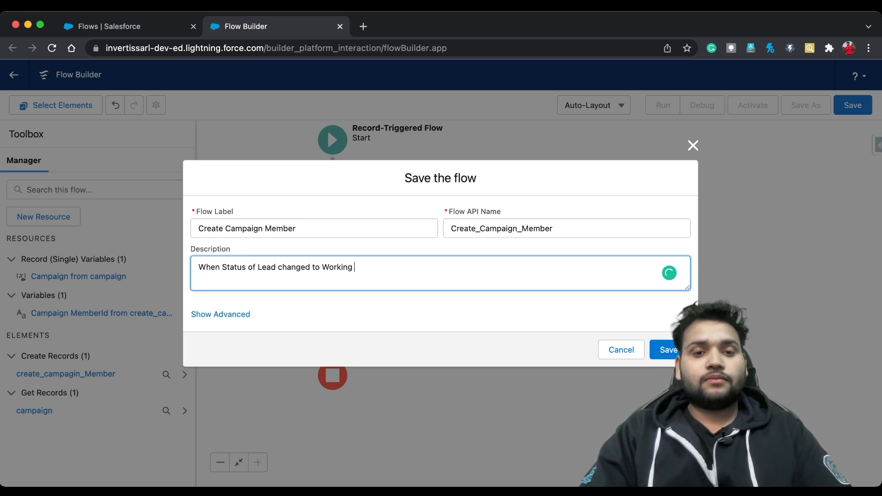
{"action": "type", "text": "Contcat"}
{"action": "key", "text": "BackSpace"}
{"action": "key", "text": "BackSpace"}
{"action": "key", "text": "BackSpace"}
{"action": "key", "text": "BackSpace"}
{"action": "type", "text": "a"}
{"action": "key", "text": "BackSpace"}
{"action": "type", "text": "tatcted"}
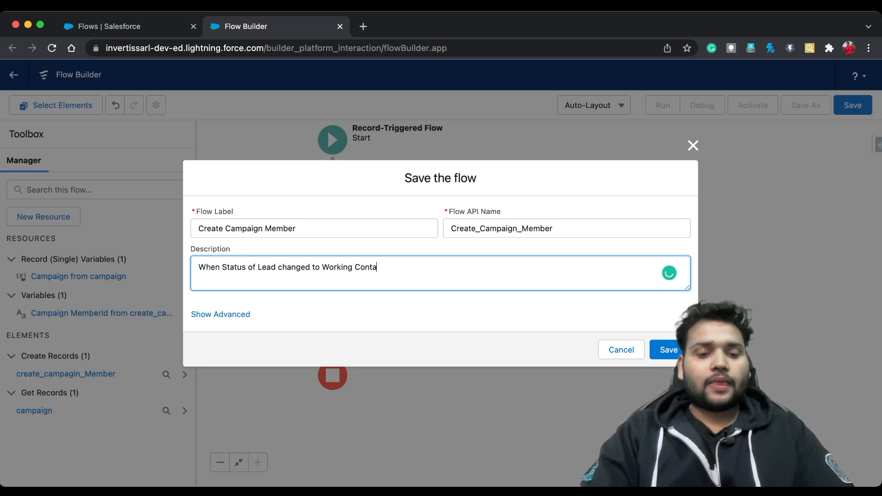
{"action": "key", "text": "BackSpace"}
{"action": "key", "text": "BackSpace"}
{"action": "key", "text": "BackSpace"}
{"action": "key", "text": "BackSpace"}
{"action": "key", "text": "BackSpace"}
{"action": "type", "text": "cted A"}
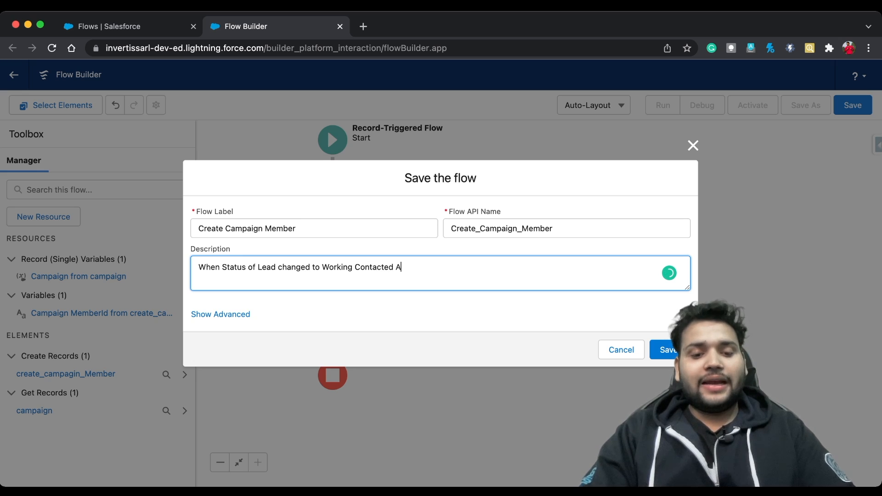
{"action": "type", "text": "dd that lea"}
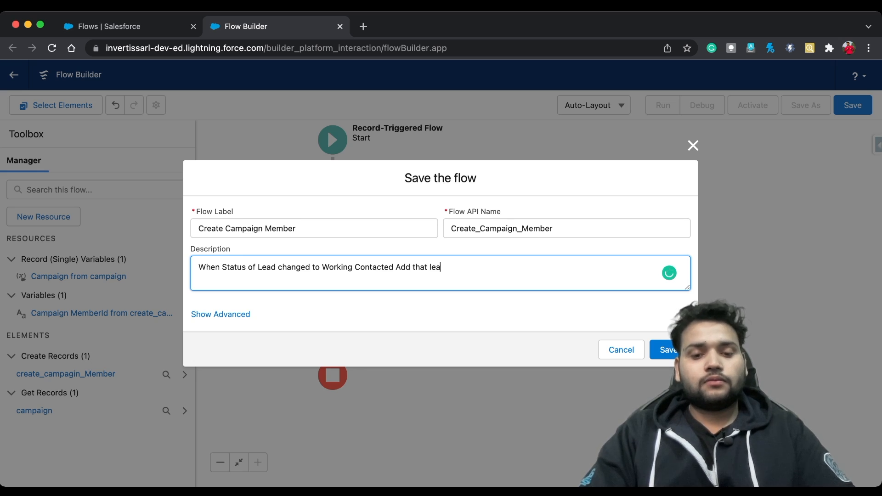
{"action": "type", "text": "d to Campa"}
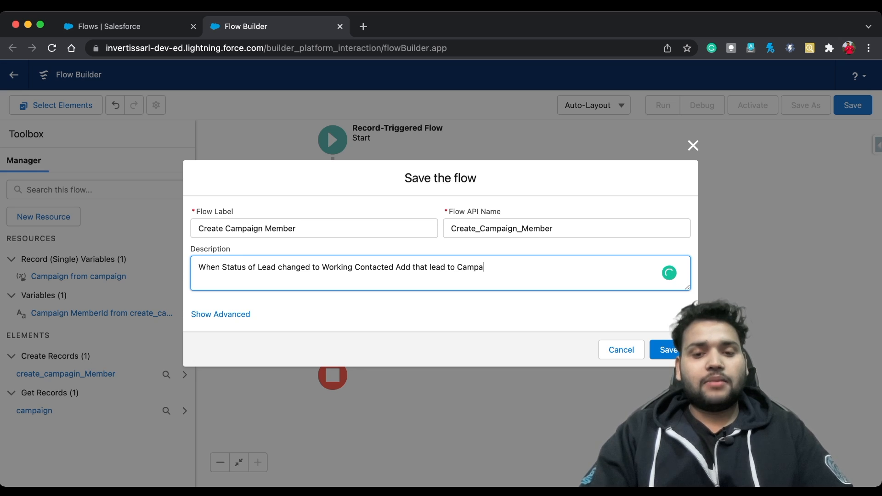
{"action": "type", "text": "ign"}
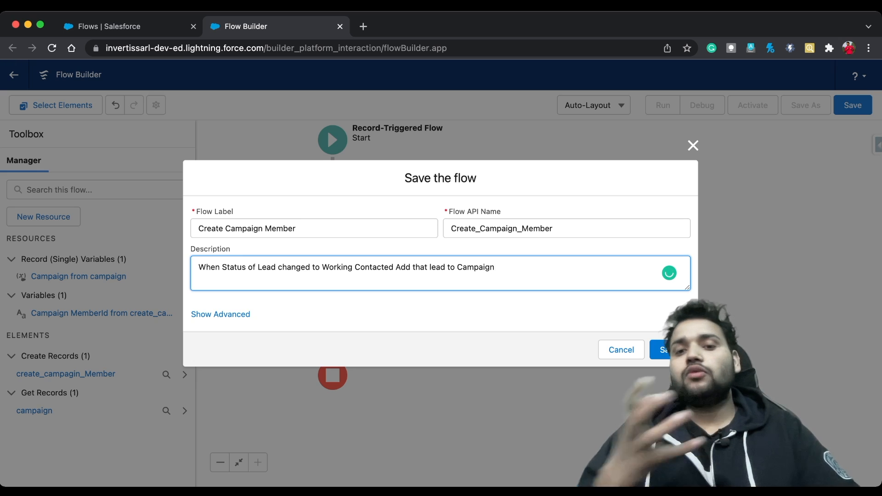
{"action": "type", "text": " - 9Oha"}
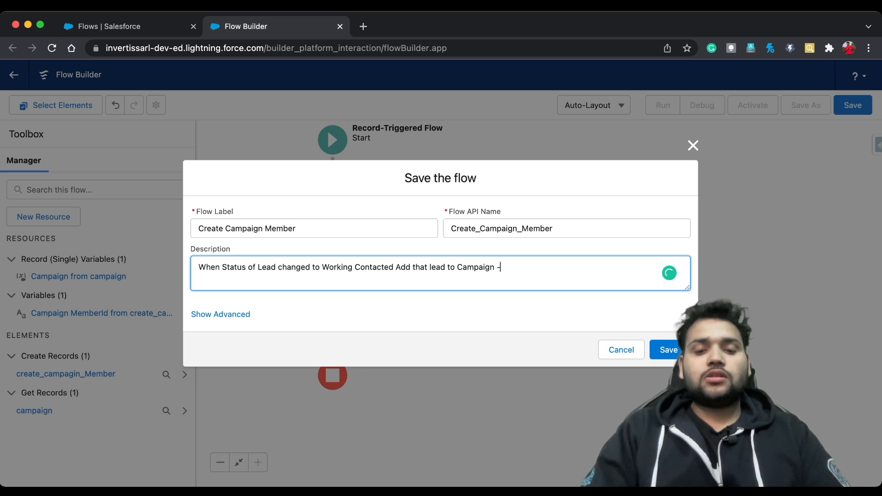
{"action": "key", "text": "BackSpace"}
{"action": "key", "text": "BackSpace"}
{"action": "key", "text": "BackSpace"}
{"action": "key", "text": "BackSpace"}
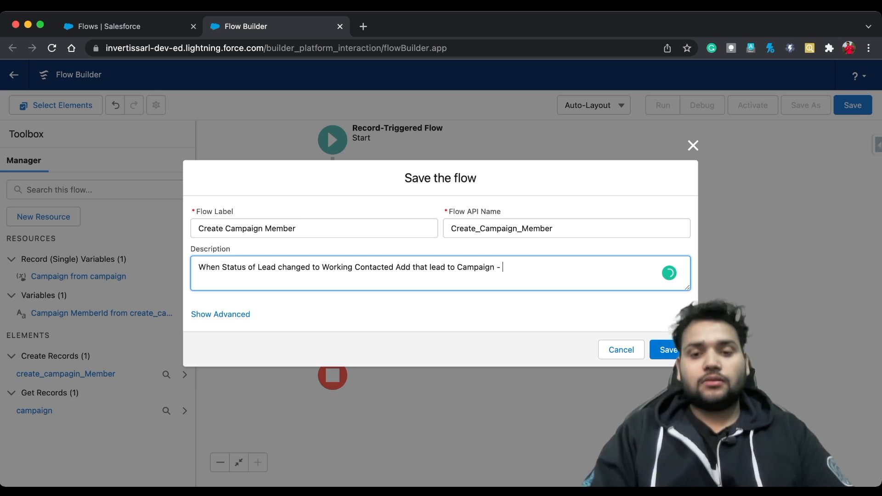
{"action": "type", "text": "Ohana"}
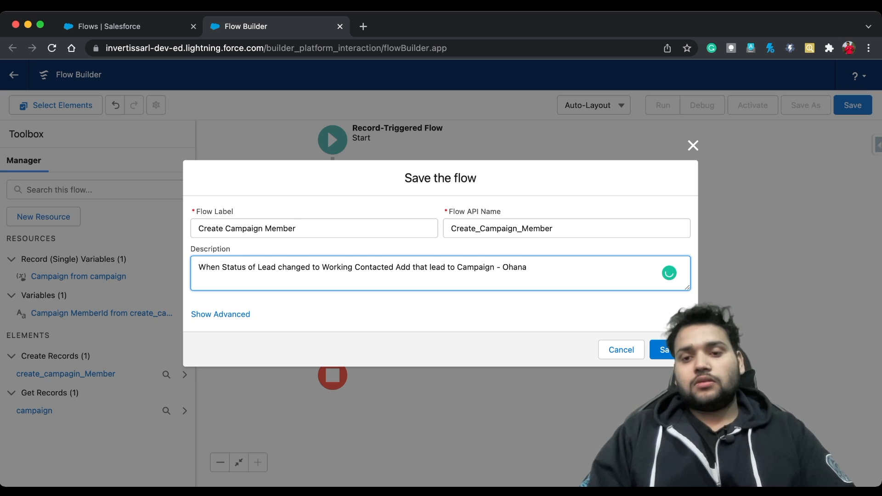
Save the Create Campaign Member flow and activate it
{"action": "left_click", "coordinate": [672, 350]}
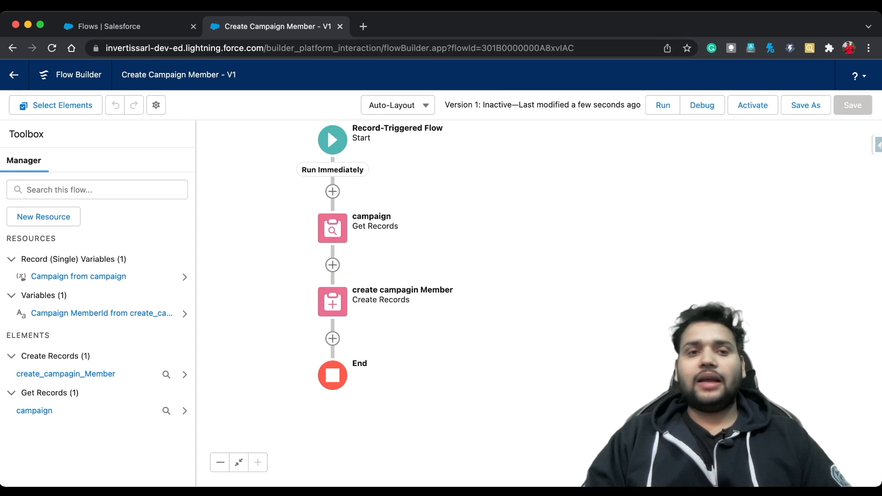
{"action": "left_click", "coordinate": [752, 105]}
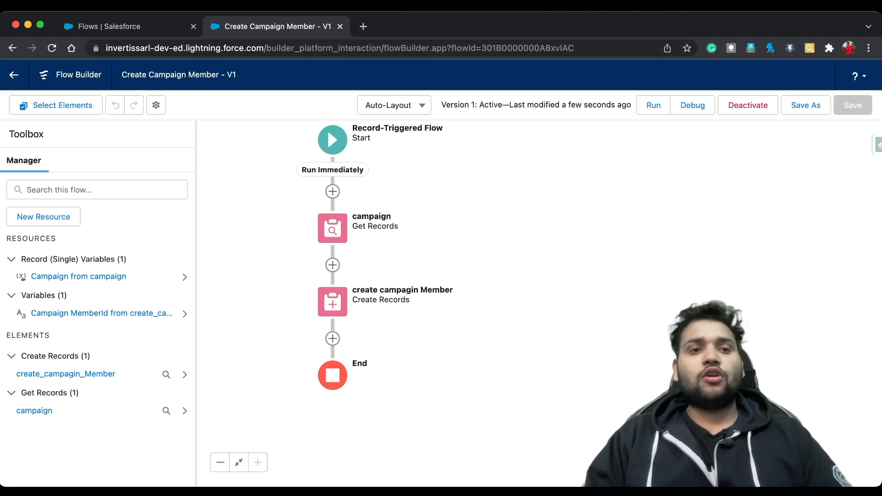
Switch to the Salesforce Setup browser tab and open the All Open Leads list view of the Leads object
{"action": "key", "text": "ctrl+shift+Tab"}
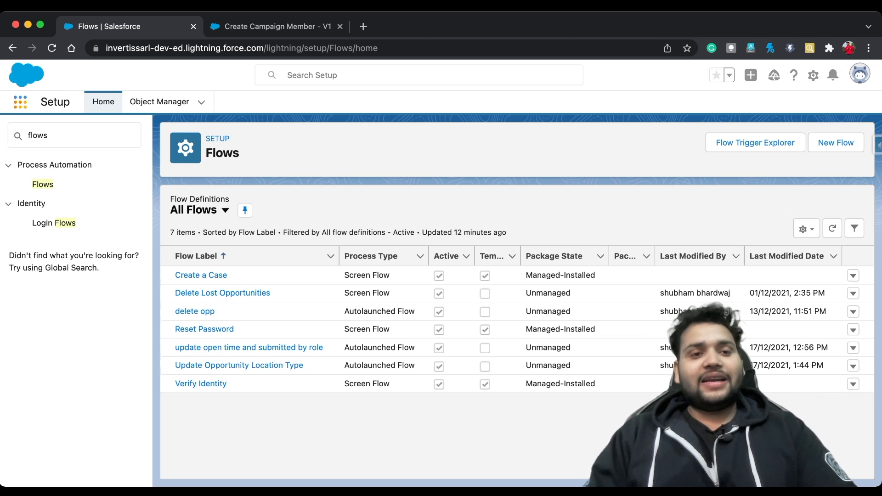
{"action": "left_click", "coordinate": [21, 101]}
{"action": "type", "text": "leads"}
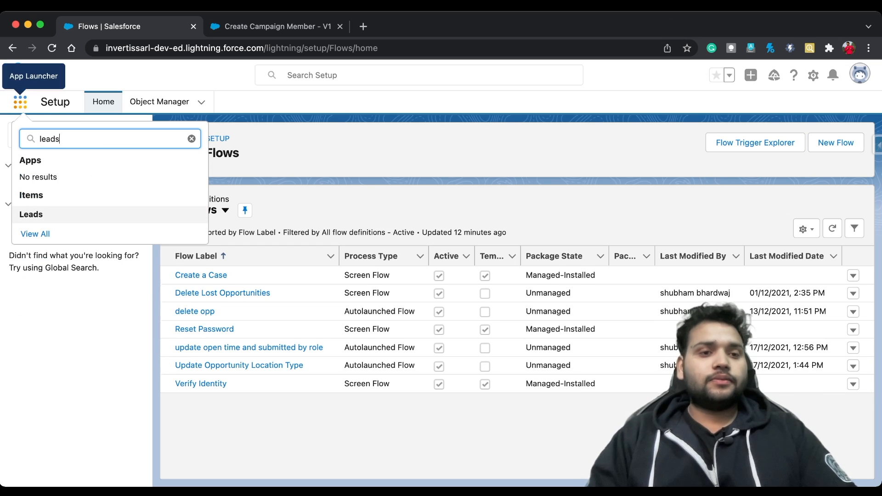
{"action": "key", "text": "Return"}
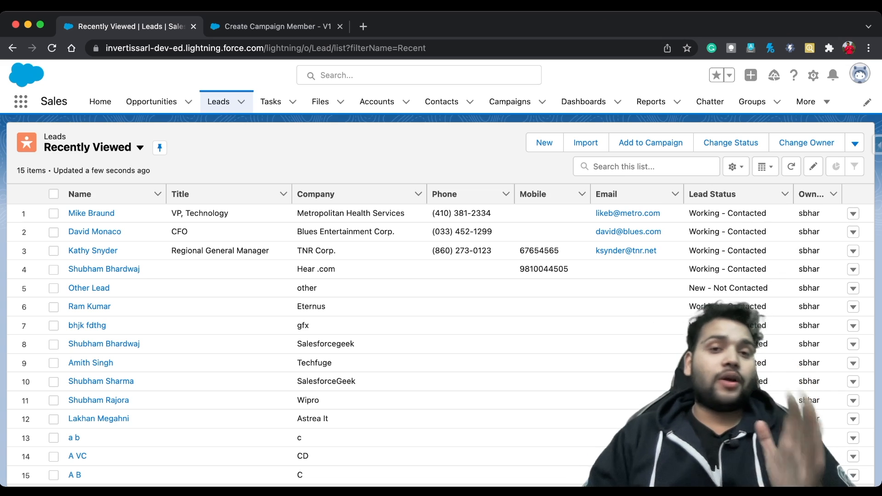
{"action": "left_click", "coordinate": [510, 101]}
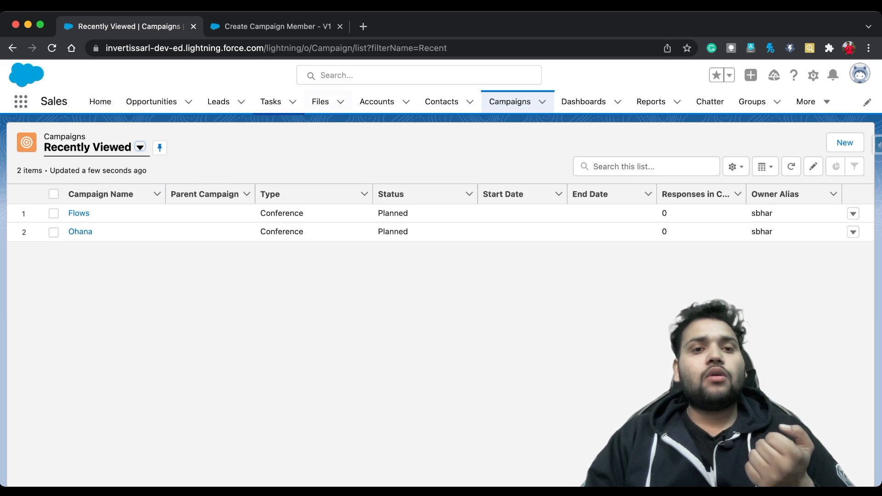
{"action": "left_click", "coordinate": [218, 101]}
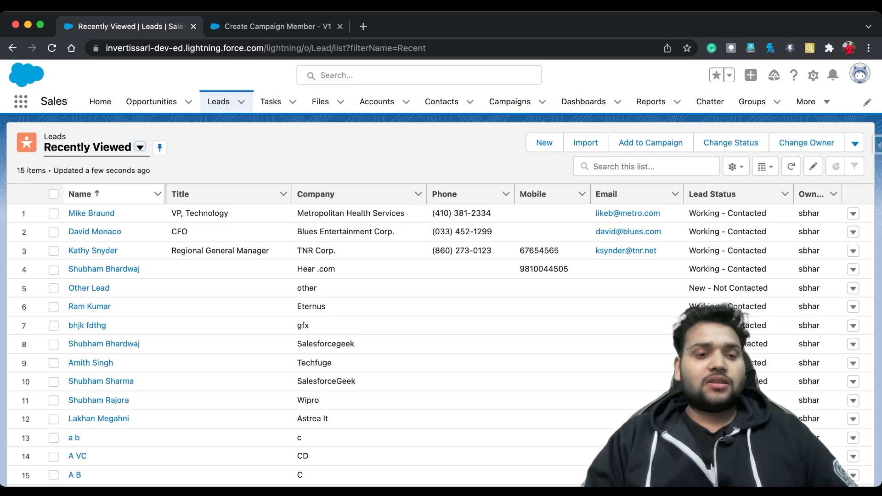
{"action": "left_click", "coordinate": [140, 147]}
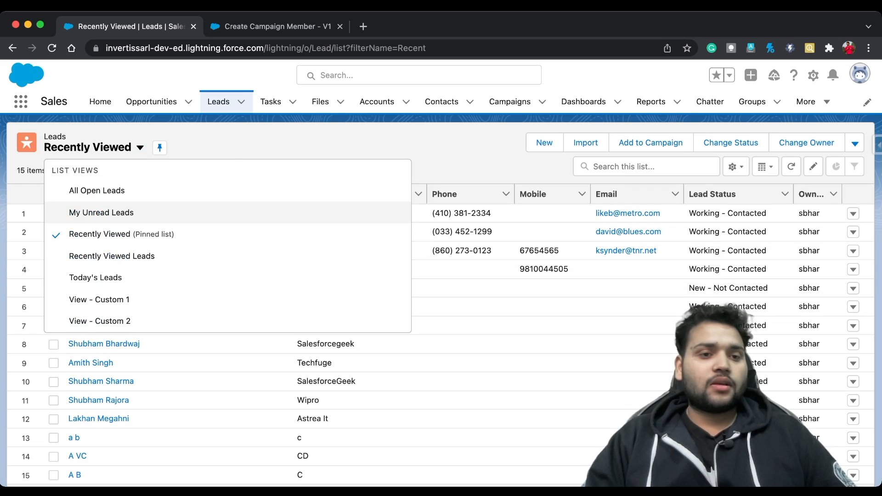
{"action": "left_click", "coordinate": [102, 189]}
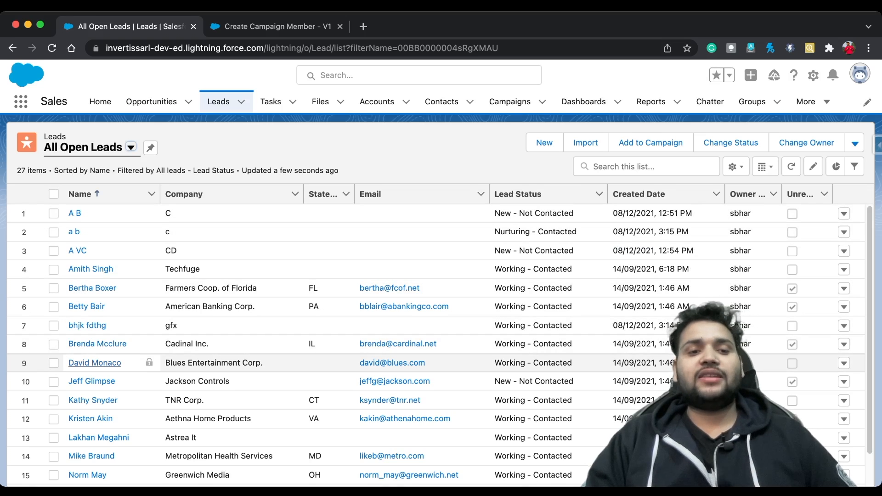
Open the Jackson Controls lead and mark Working - Contacted as its current status
{"action": "left_click", "coordinate": [92, 382]}
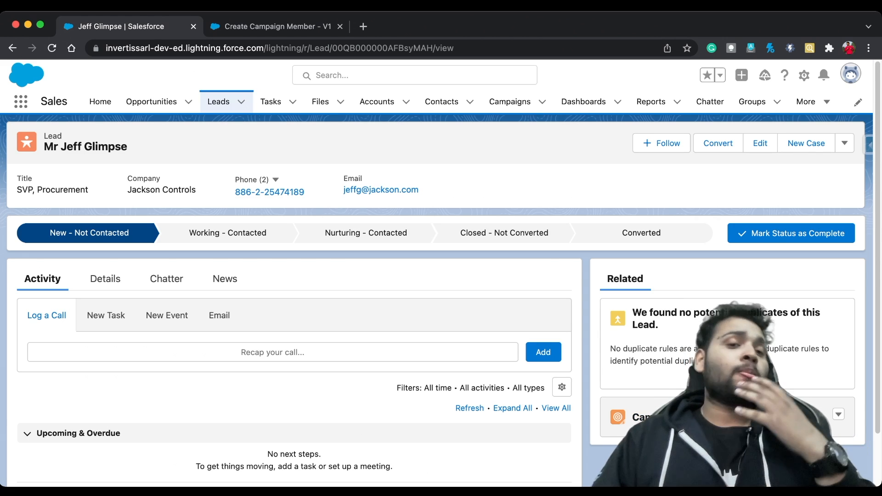
{"action": "left_click", "coordinate": [228, 233]}
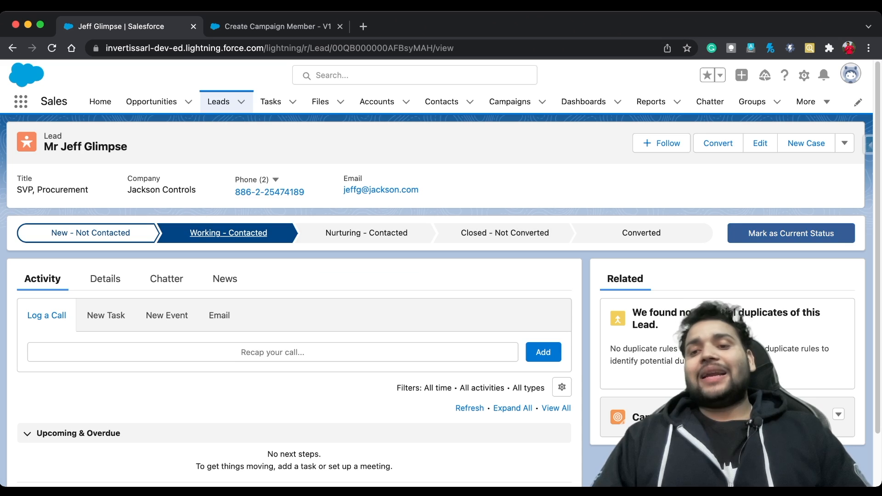
{"action": "left_click", "coordinate": [791, 232]}
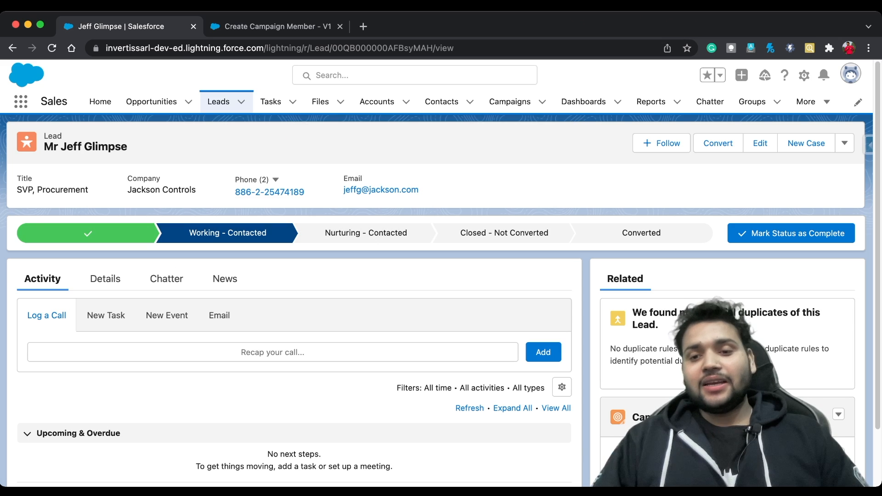
Open the Ohana campaign from the lead's campaign history and view its full list of campaign members
{"action": "scroll", "coordinate": [436, 301], "scroll_direction": "down", "scroll_amount": 3}
{"action": "mouse_move", "coordinate": [624, 391]}
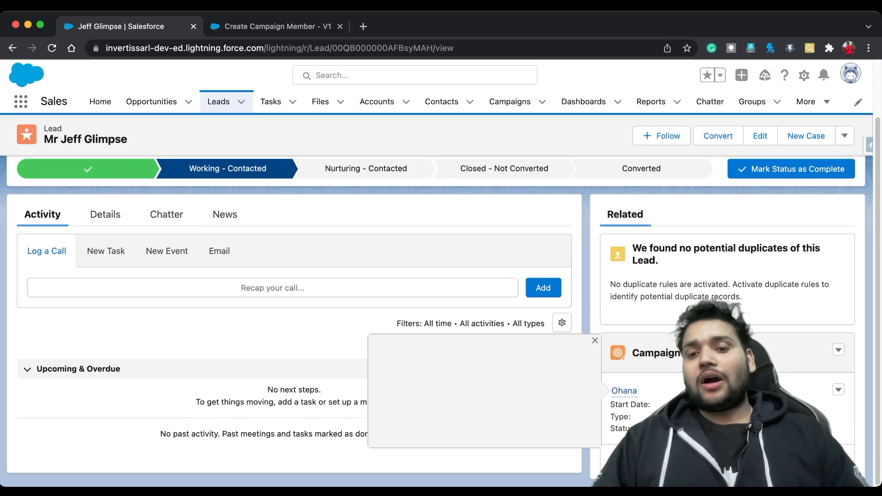
{"action": "left_click", "coordinate": [624, 390]}
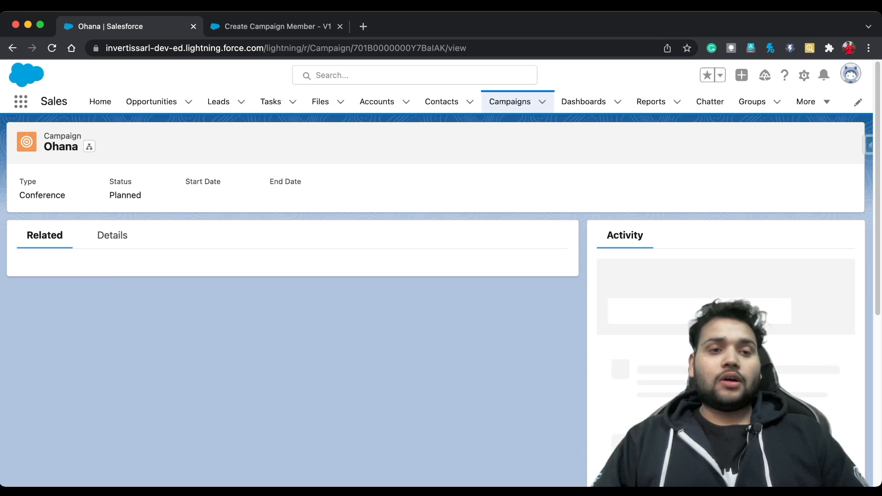
{"action": "scroll", "coordinate": [294, 298], "scroll_direction": "down", "scroll_amount": 5}
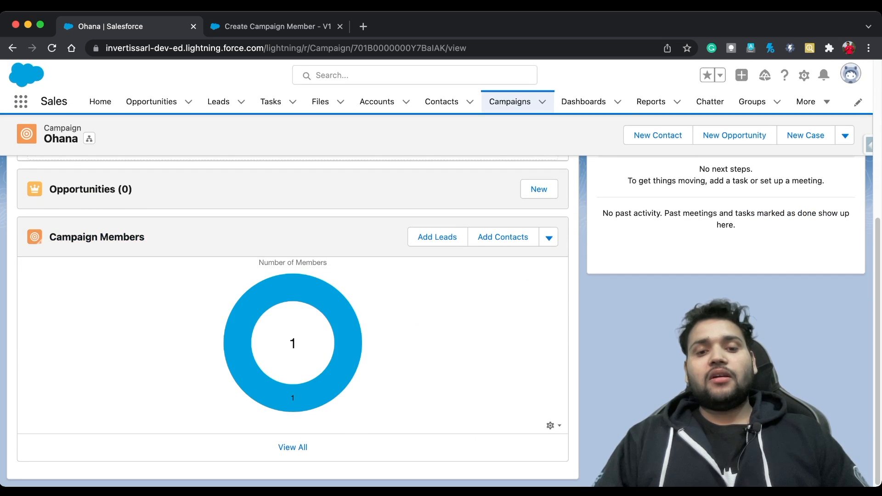
{"action": "left_click", "coordinate": [292, 446]}
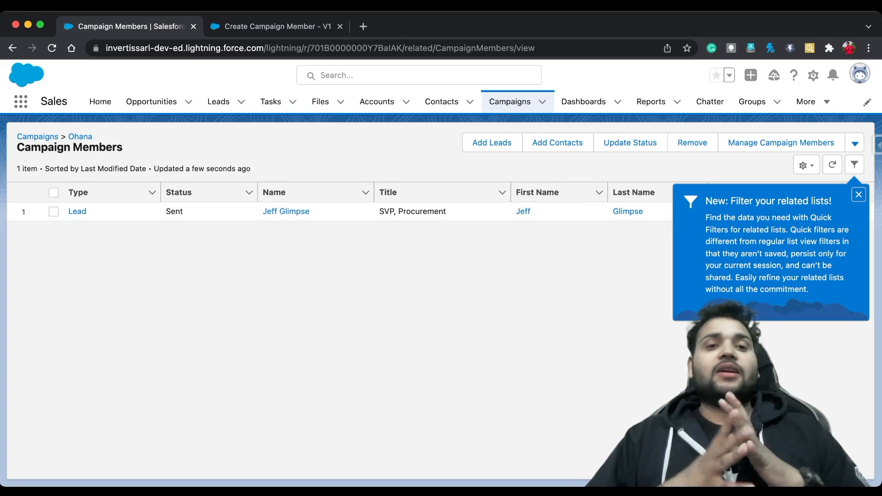
{"action": "key", "text": "ctrl+Tab"}
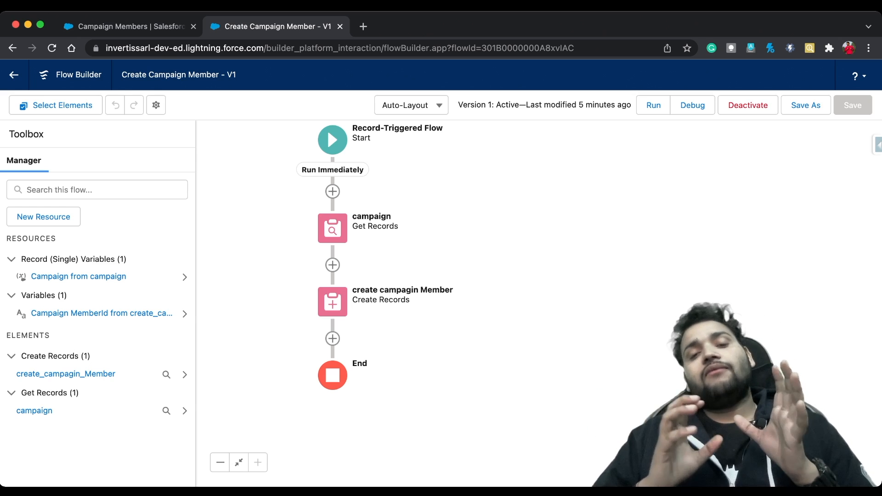
{"action": "left_click", "coordinate": [146, 27]}
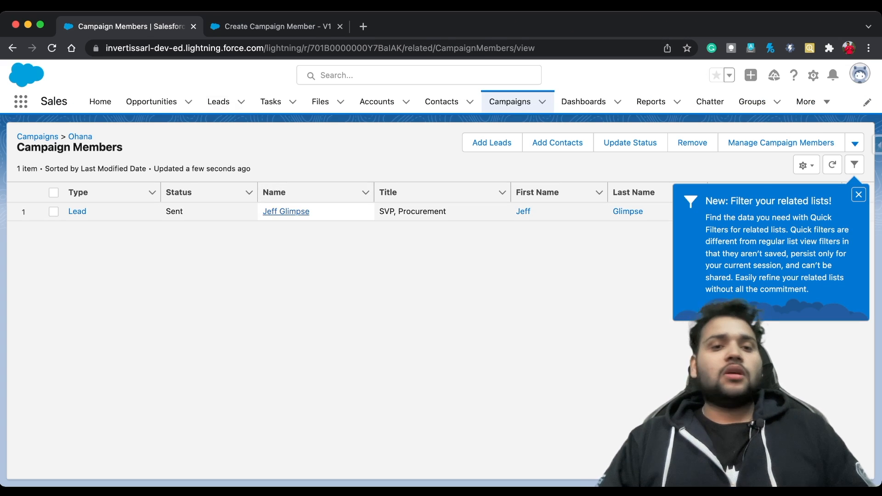
Open the Jackson Controls lead from the campaign members list and mark Nurturing - Contacted as its current status
{"action": "left_click", "coordinate": [286, 212]}
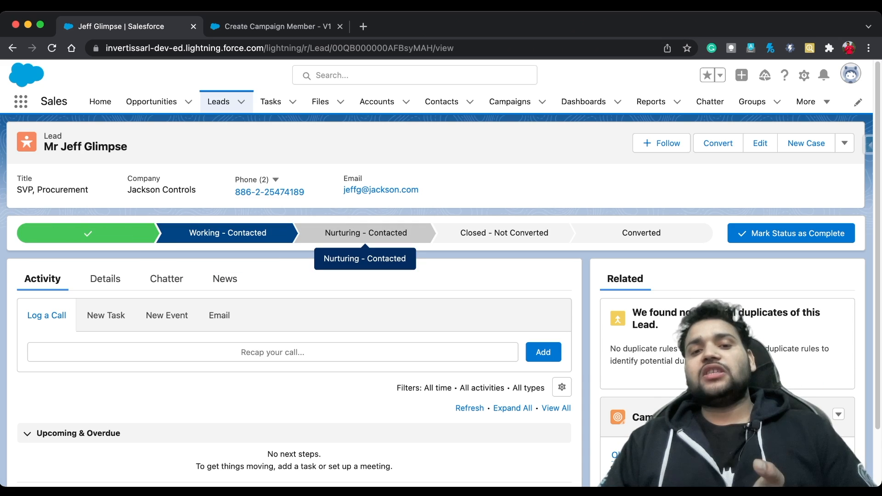
{"action": "left_click", "coordinate": [365, 233]}
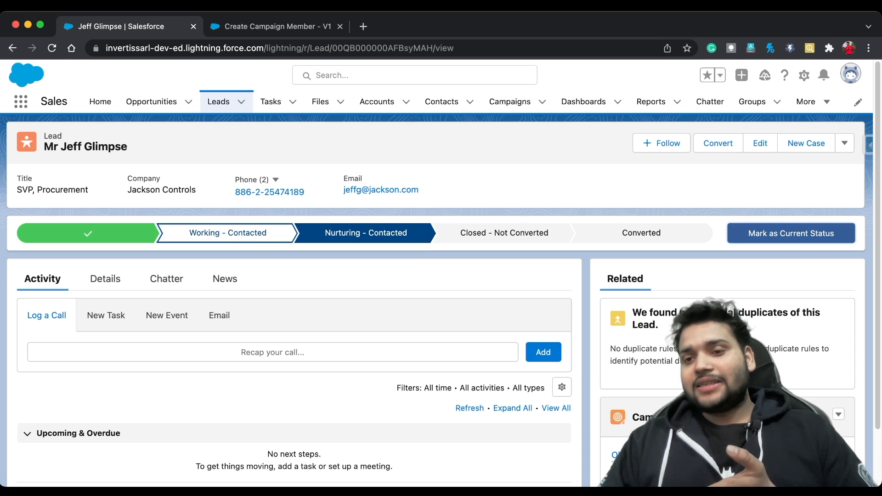
{"action": "left_click", "coordinate": [791, 233]}
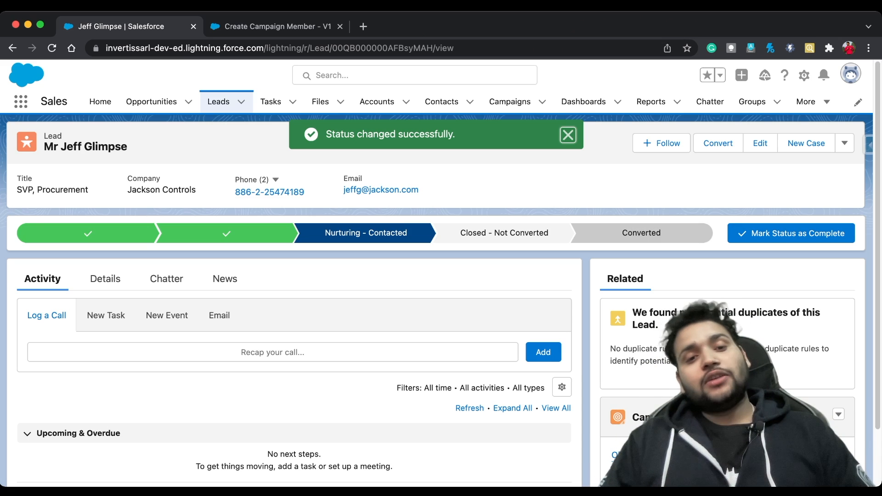
Try to mark Working - Contacted as the Jackson Controls lead's current status again
{"action": "left_click", "coordinate": [227, 233]}
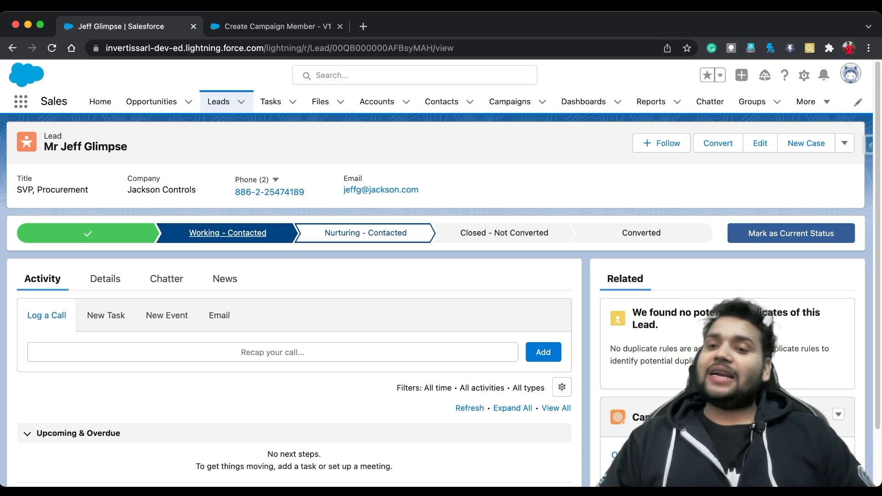
{"action": "left_click", "coordinate": [791, 233]}
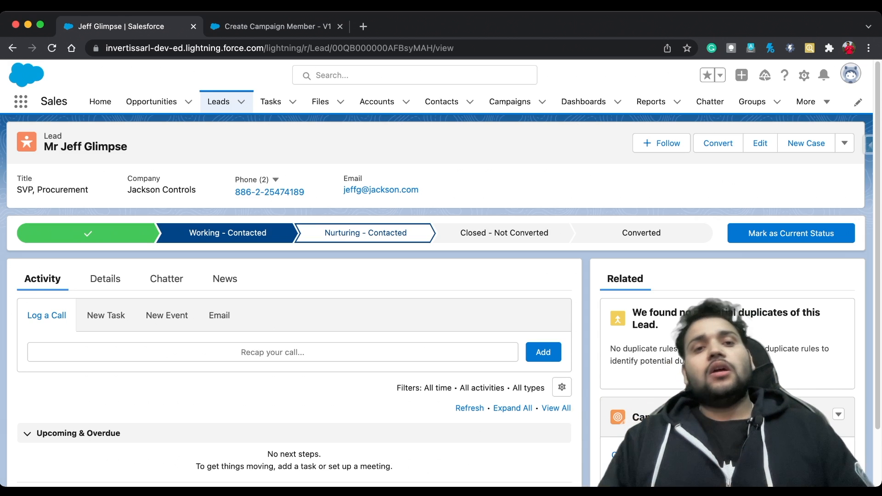
Switch to the Create Campaign Member flow and insert a Get Records element between the campaign and create campagin Member elements
{"action": "left_click", "coordinate": [294, 27]}
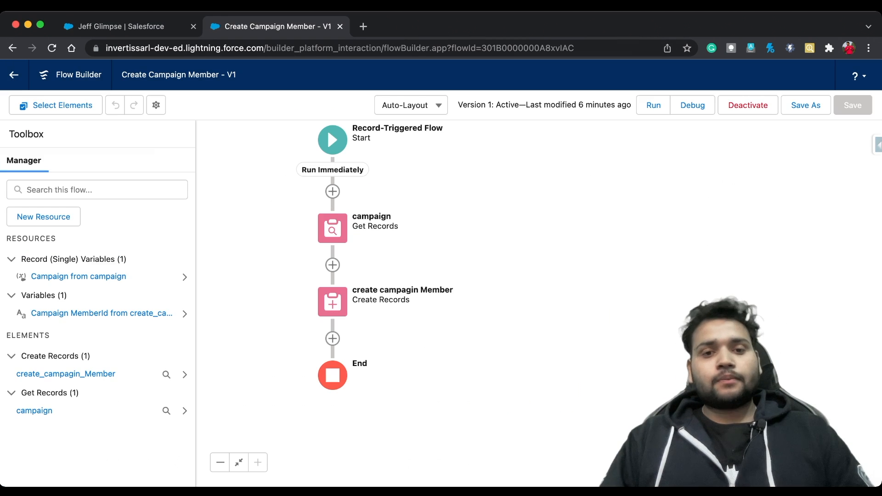
{"action": "scroll", "coordinate": [333, 262], "scroll_direction": "up", "scroll_amount": 1}
{"action": "scroll", "coordinate": [333, 262], "scroll_direction": "right", "scroll_amount": 1}
{"action": "scroll", "coordinate": [332, 262], "scroll_direction": "down", "scroll_amount": 2}
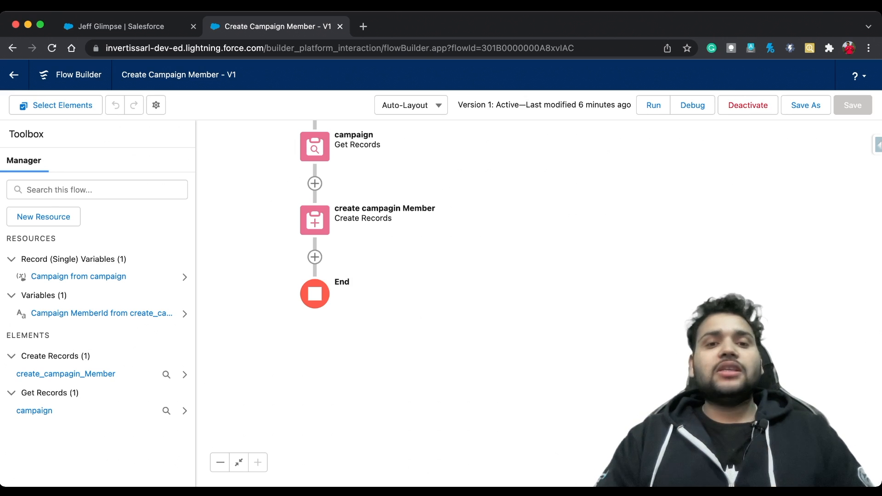
{"action": "left_click", "coordinate": [315, 183]}
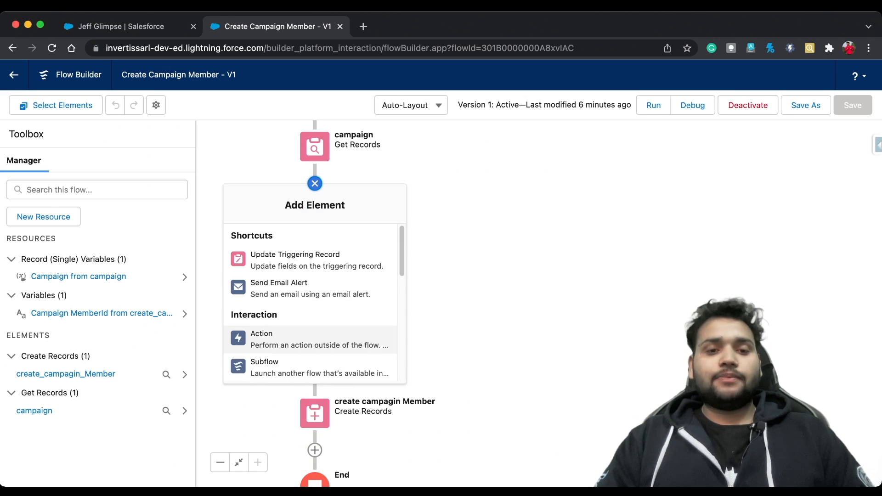
{"action": "scroll", "coordinate": [310, 299], "scroll_direction": "down", "scroll_amount": 3}
{"action": "scroll", "coordinate": [310, 298], "scroll_direction": "down", "scroll_amount": 5}
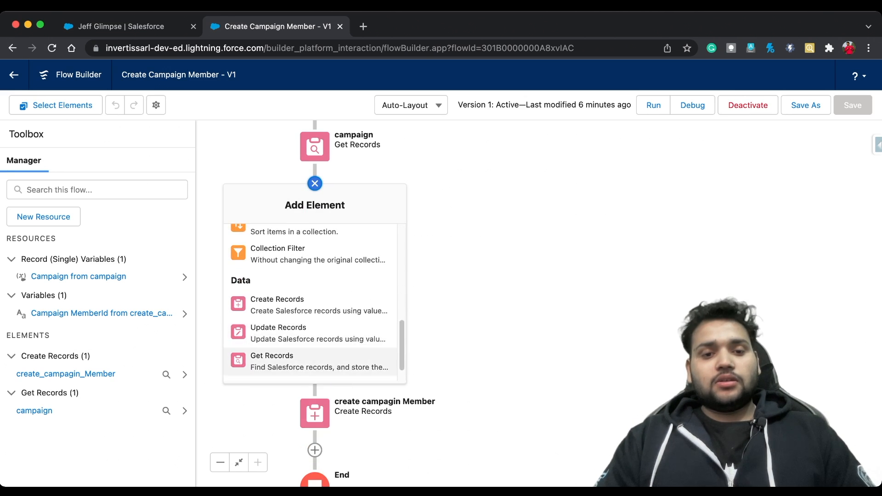
{"action": "left_click", "coordinate": [313, 361]}
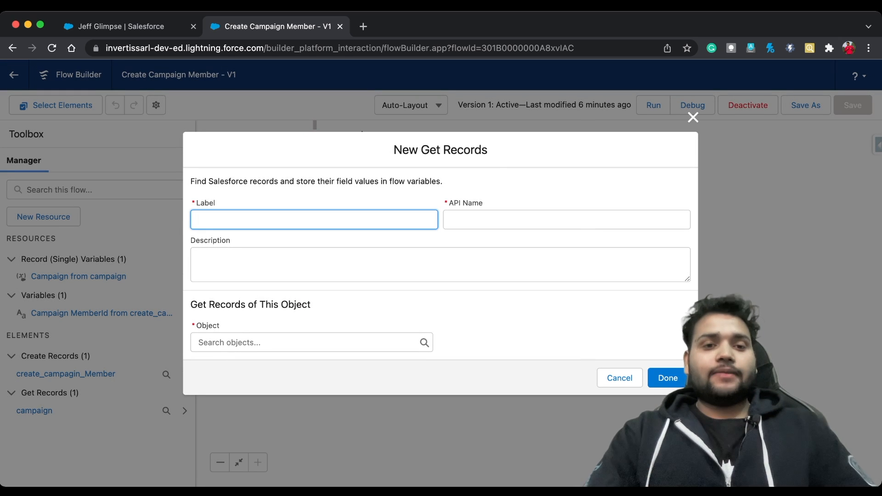
Label the new Get Records element Campaign Member, with Campaign_Member as its API name
{"action": "type", "text": "get Campaign "}
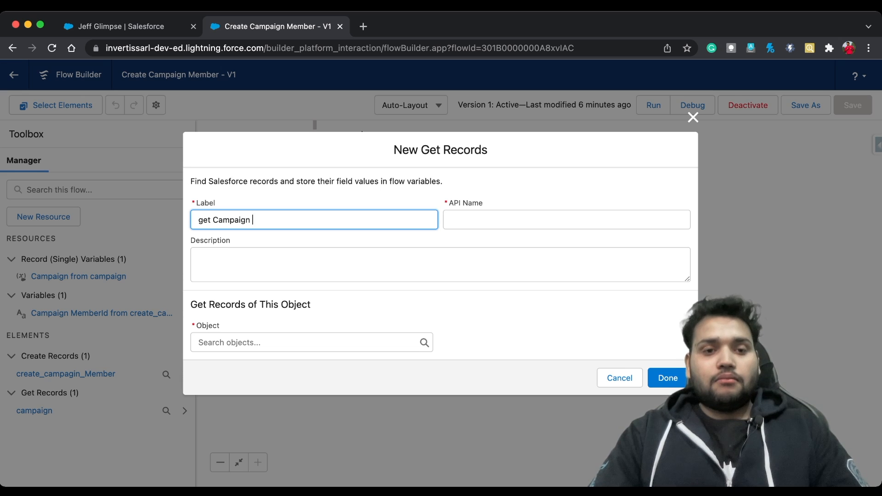
{"action": "type", "text": "Member"}
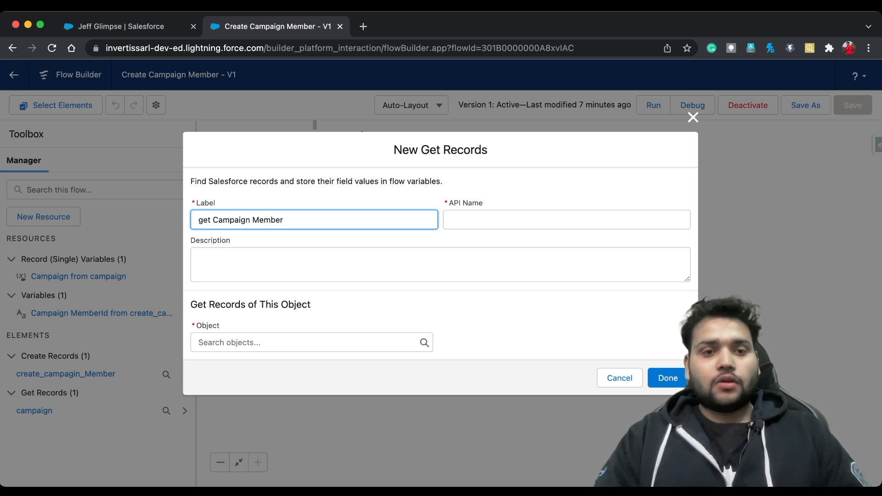
{"action": "key", "text": "BackSpace"}
{"action": "key", "text": "BackSpace"}
{"action": "key", "text": "BackSpace"}
{"action": "key", "text": "BackSpace"}
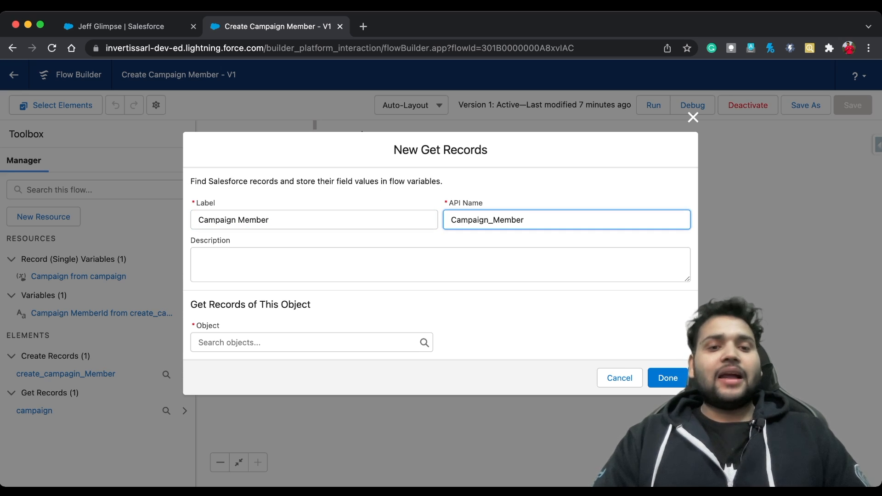
Set Campaign Member as the object whose records the element retrieves
{"action": "left_click", "coordinate": [311, 343]}
{"action": "type", "text": "camp"}
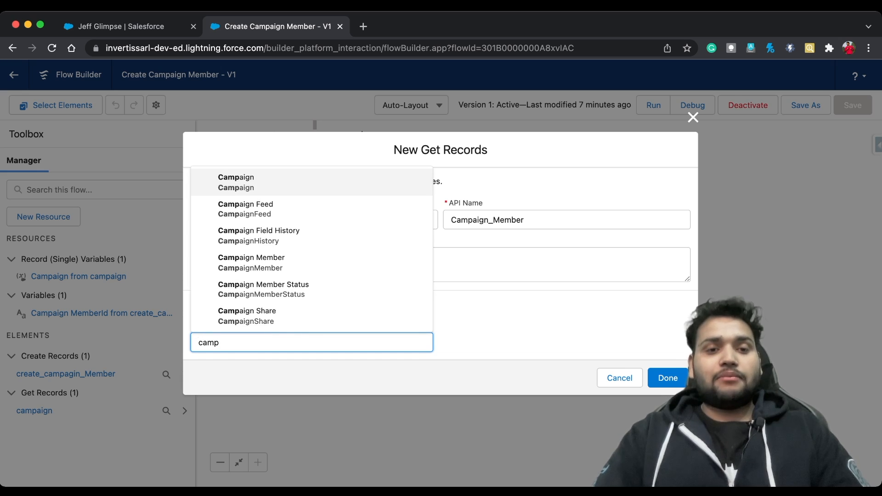
{"action": "key", "text": "Down"}
{"action": "key", "text": "Down"}
{"action": "key", "text": "Down"}
{"action": "key", "text": "Return"}
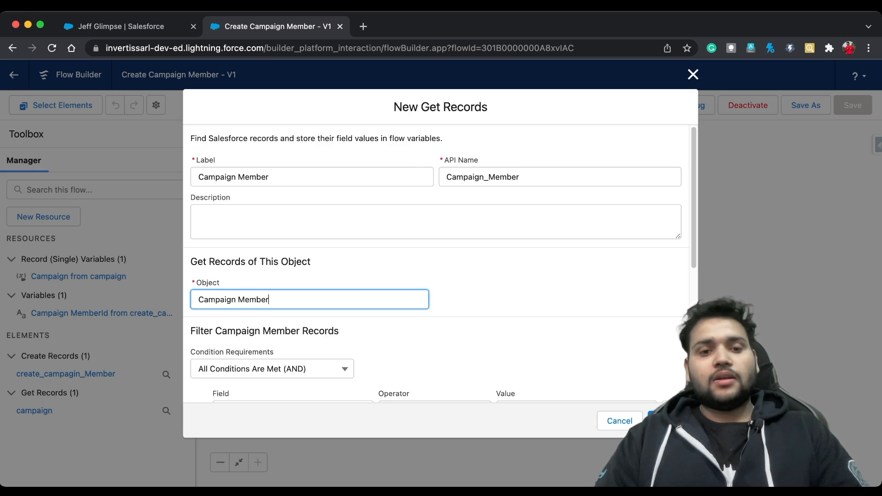
Filter the Campaign Member records by CampaignId Equals the Id of the Campaign from campaign variable
{"action": "scroll", "coordinate": [312, 263], "scroll_direction": "down", "scroll_amount": 4}
{"action": "left_click", "coordinate": [293, 225]}
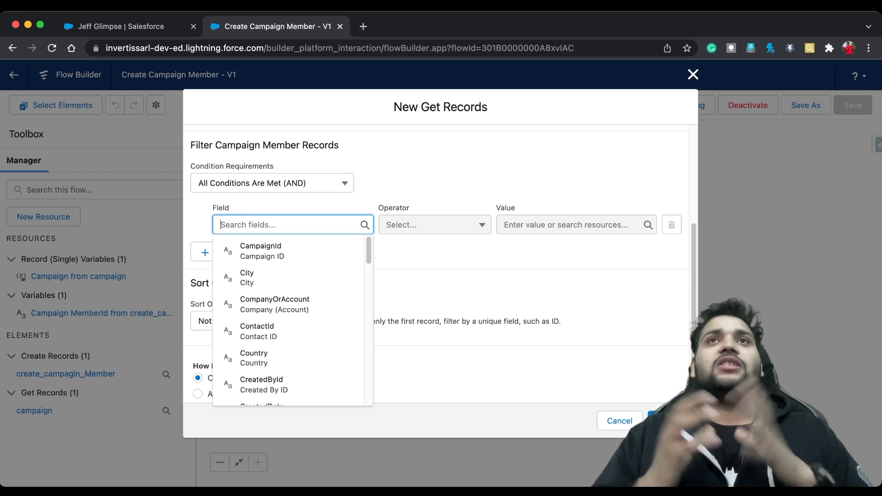
{"action": "left_click", "coordinate": [288, 251]}
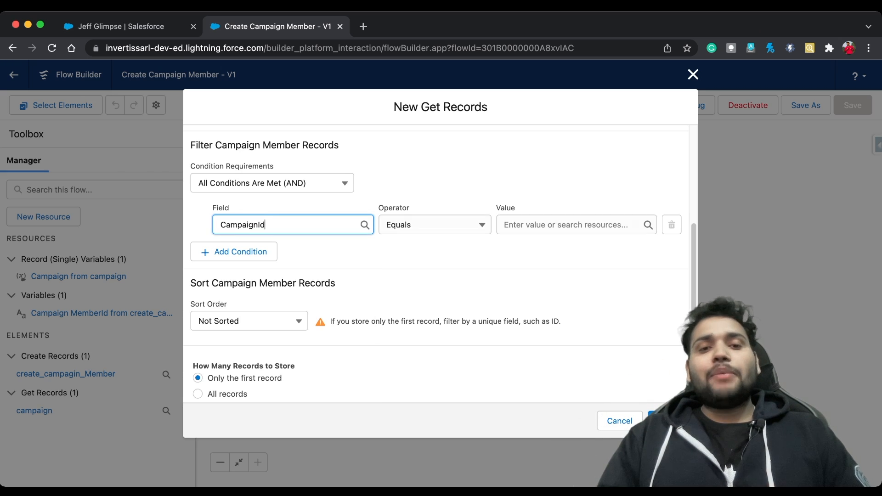
{"action": "left_click", "coordinate": [570, 225]}
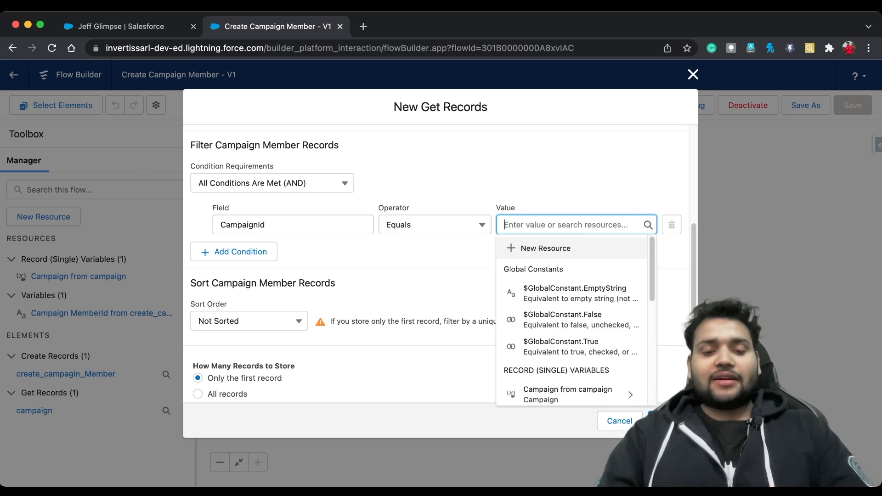
{"action": "type", "text": "campaign.Id}"}
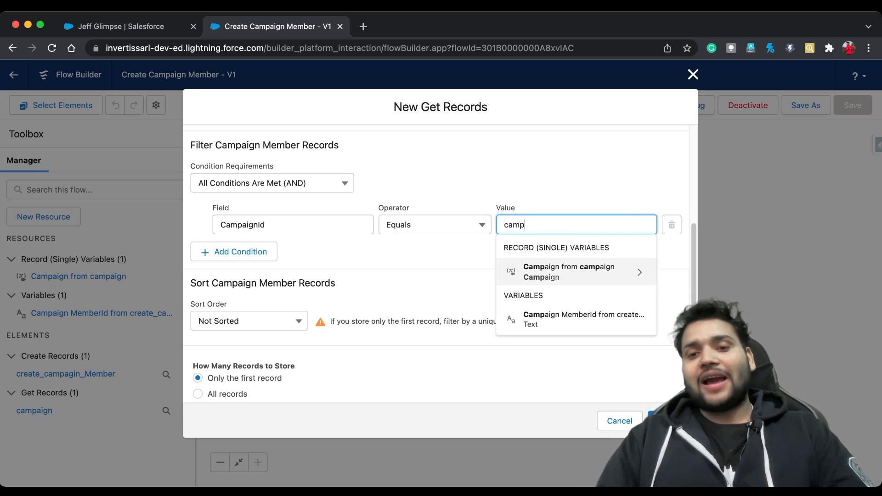
{"action": "left_click", "coordinate": [570, 273]}
{"action": "type", "text": "id"}
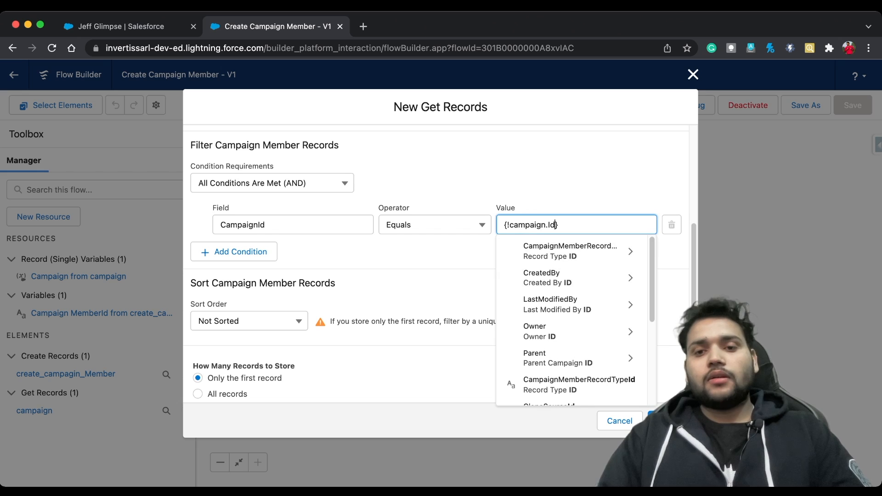
{"action": "left_click", "coordinate": [349, 256]}
Add a second filter condition, LeadId Equals $Record > Lead ID, and finish the Get Records element
{"action": "left_click", "coordinate": [233, 252]}
{"action": "left_click", "coordinate": [285, 264]}
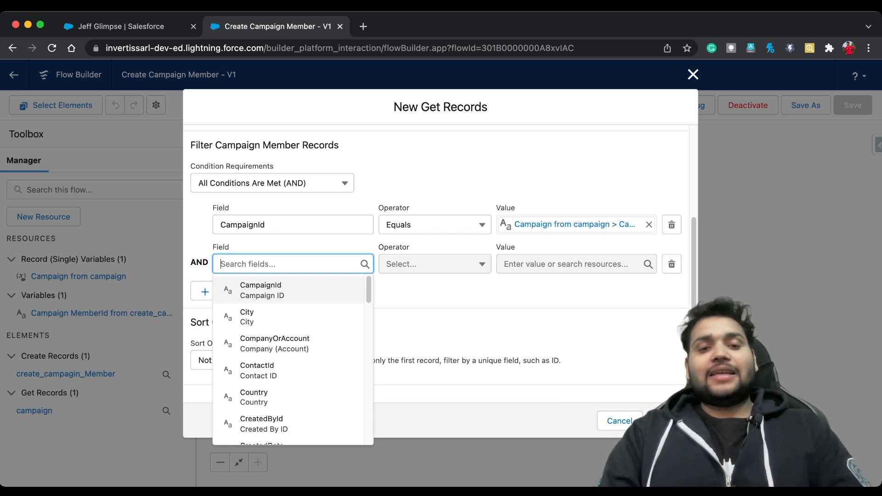
{"action": "type", "text": "L"}
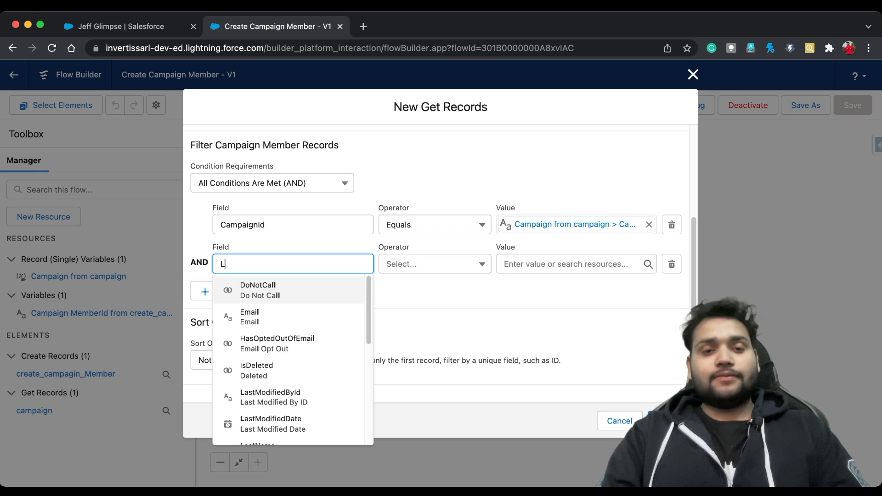
{"action": "type", "text": "ead"}
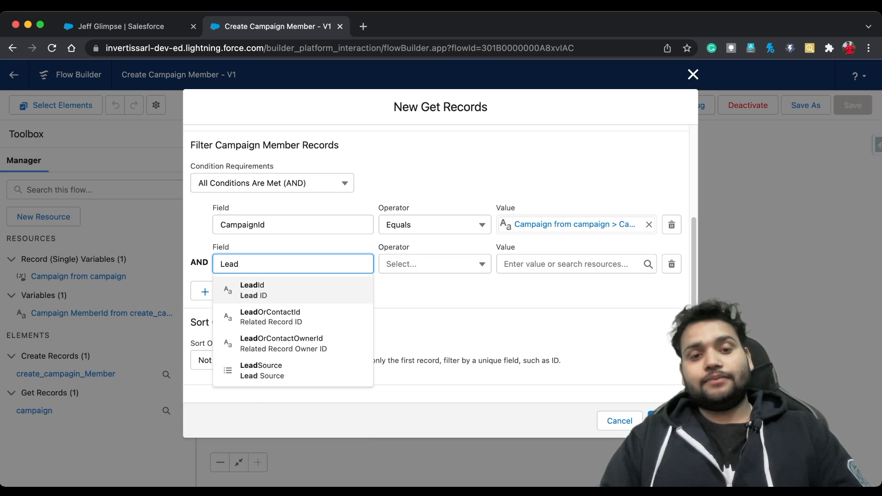
{"action": "left_click", "coordinate": [250, 291]}
{"action": "left_click", "coordinate": [569, 264]}
{"action": "type", "text": "re"}
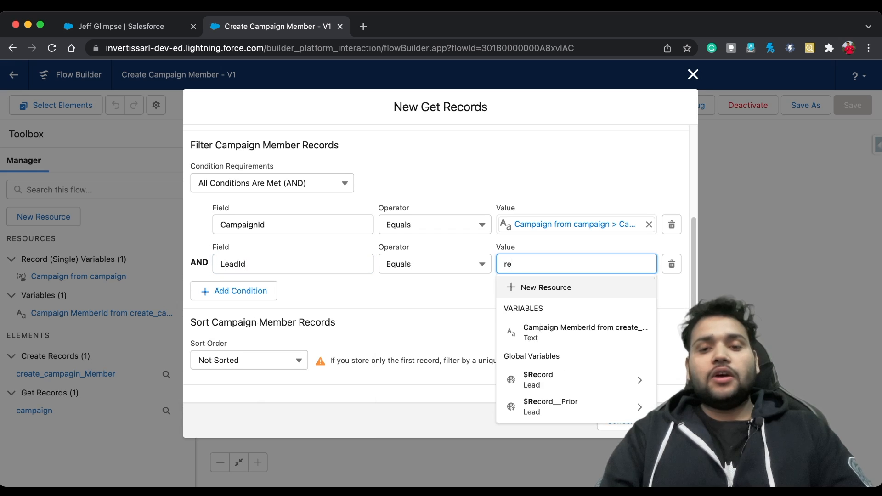
{"action": "type", "text": "cord"}
{"action": "left_click", "coordinate": [574, 311]}
{"action": "type", "text": "Id"}
{"action": "left_click", "coordinate": [542, 181]}
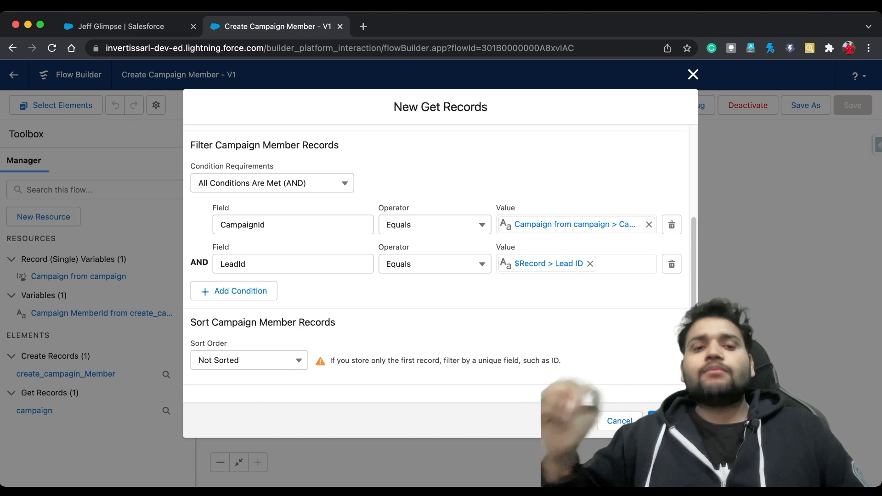
{"action": "scroll", "coordinate": [436, 262], "scroll_direction": "down", "scroll_amount": 3}
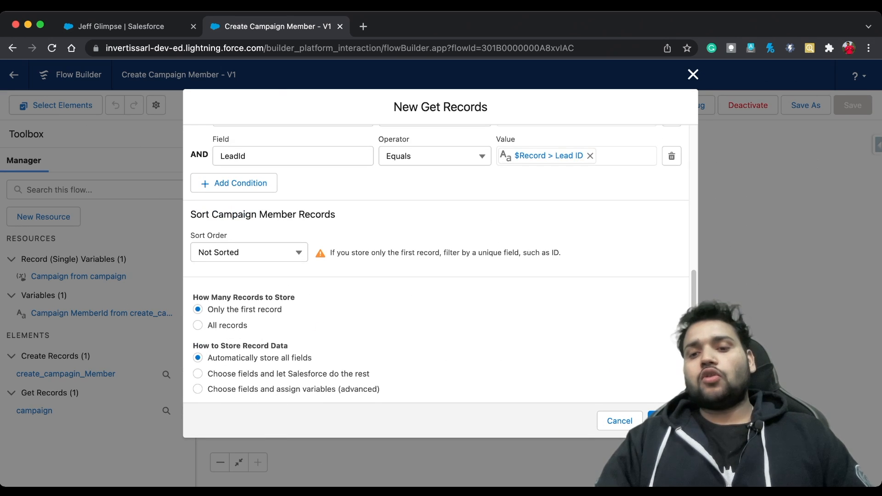
{"action": "left_click", "coordinate": [656, 421]}
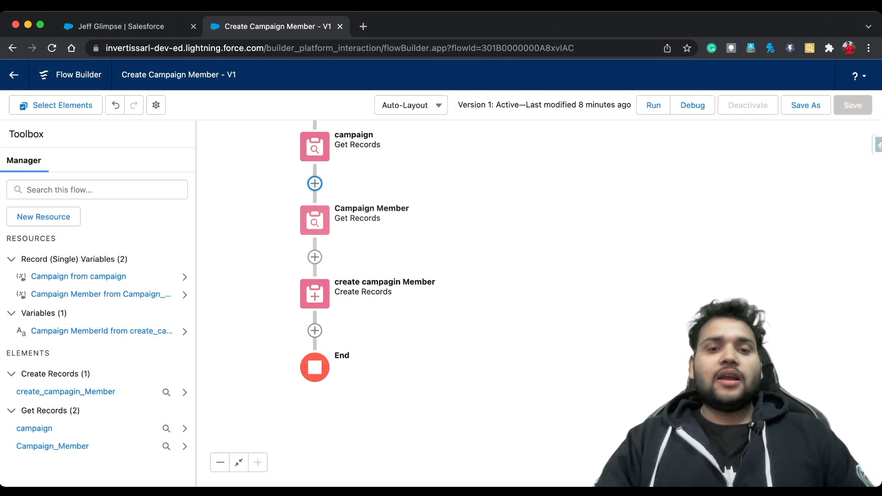
Insert a Decision element after the Campaign Member Get Records element and label it check for campaign member
{"action": "left_click", "coordinate": [315, 257]}
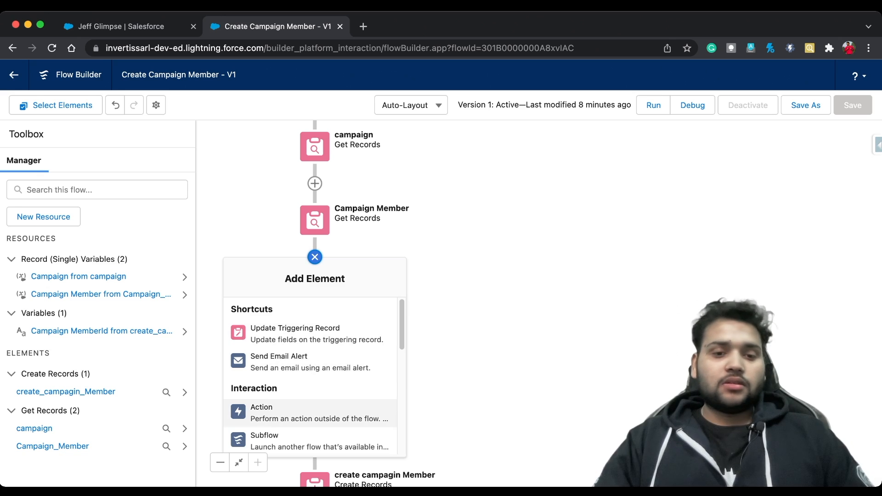
{"action": "scroll", "coordinate": [310, 376], "scroll_direction": "down", "scroll_amount": 8}
{"action": "scroll", "coordinate": [310, 376], "scroll_direction": "up", "scroll_amount": 4}
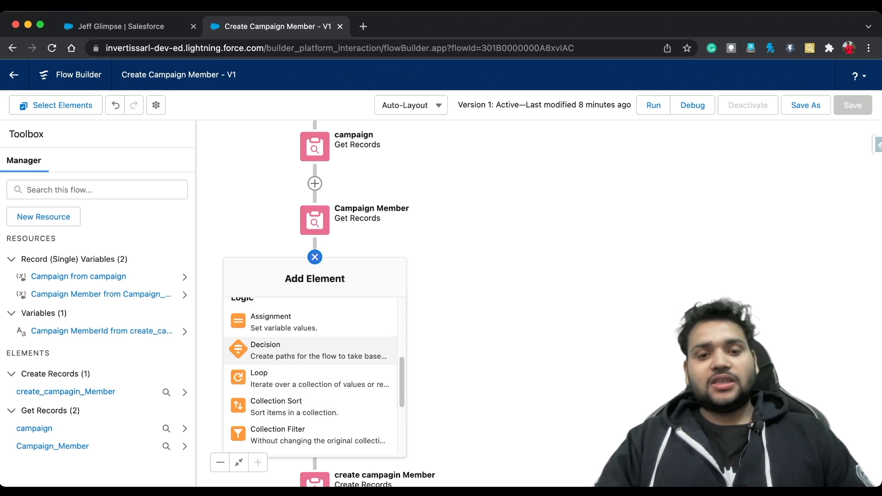
{"action": "left_click", "coordinate": [294, 350]}
{"action": "type", "text": "check for m"}
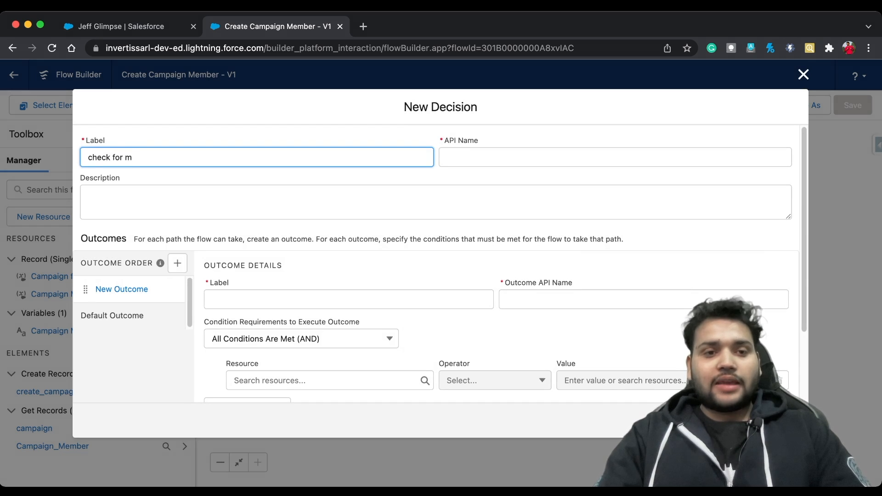
{"action": "key", "text": "BackSpace"}
{"action": "type", "text": "campaign member"}
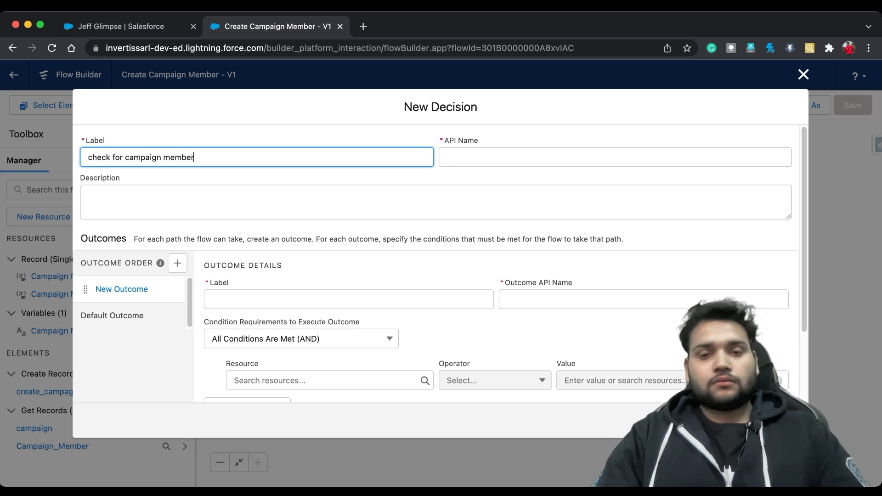
{"action": "left_click", "coordinate": [465, 158]}
Label the decision's first outcome Exist, with Exist as its API name
{"action": "left_click", "coordinate": [322, 299]}
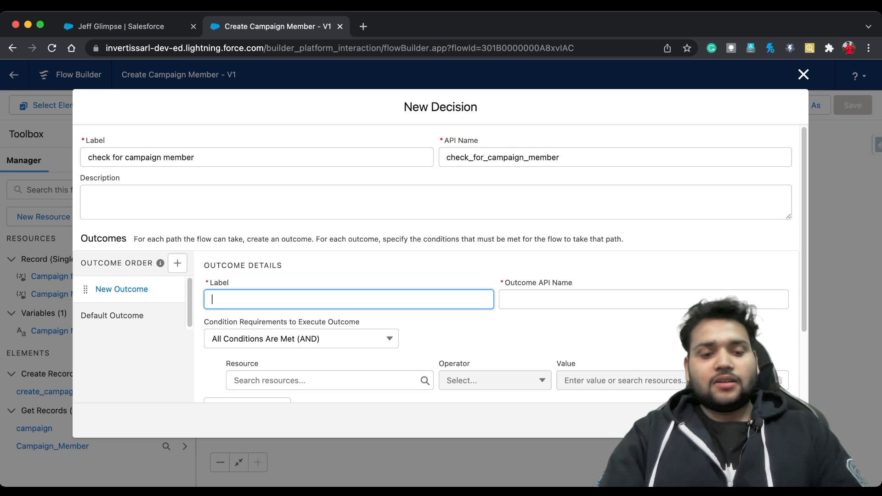
{"action": "type", "text": "Exist"}
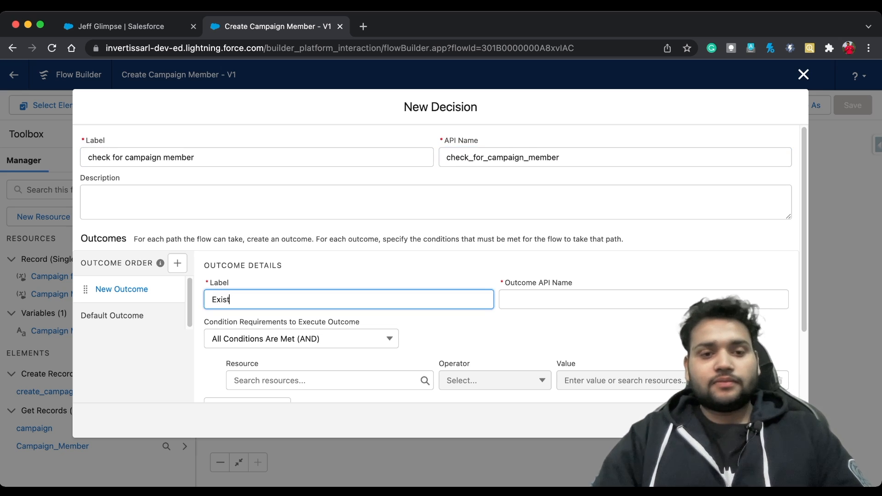
{"action": "key", "text": "Tab"}
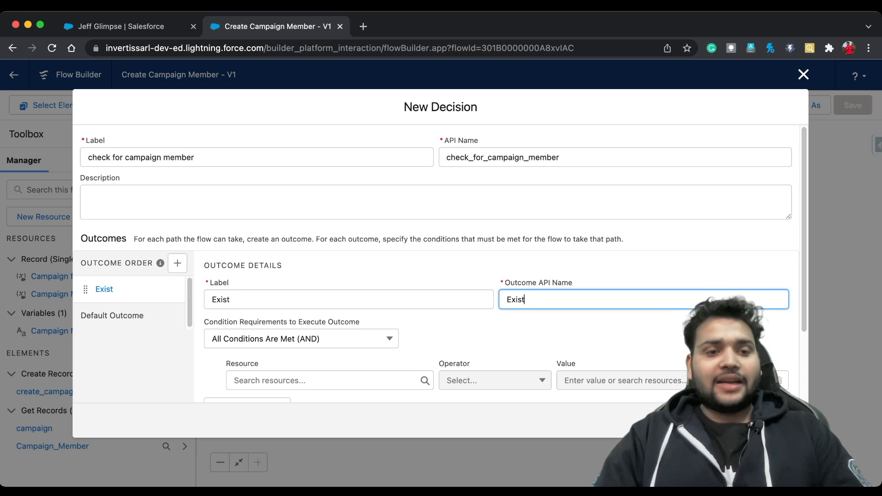
Rename the decision's default outcome to Not Exist and try to complete the decision from the Exist outcome
{"action": "left_click", "coordinate": [112, 316]}
{"action": "left_click_drag", "start_coordinate": [277, 300], "coordinate": [209, 300]}
{"action": "key", "text": "BackSpace"}
{"action": "type", "text": "N"}
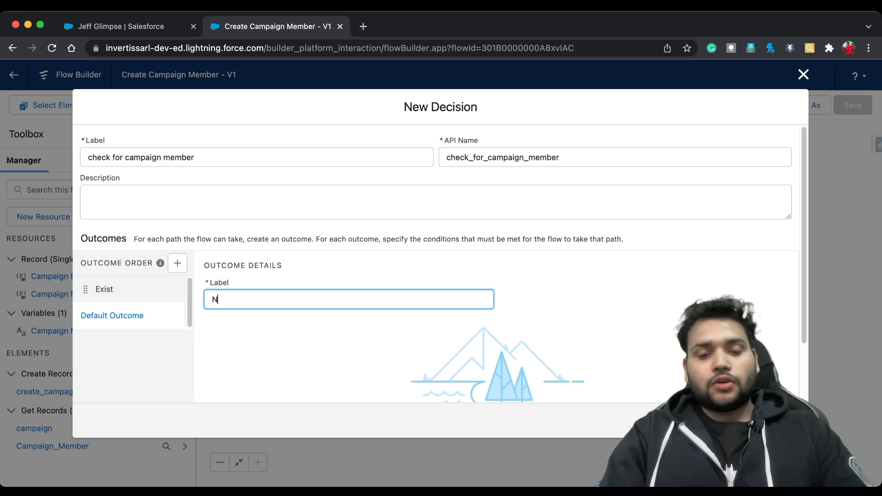
{"action": "type", "text": "ot Exist"}
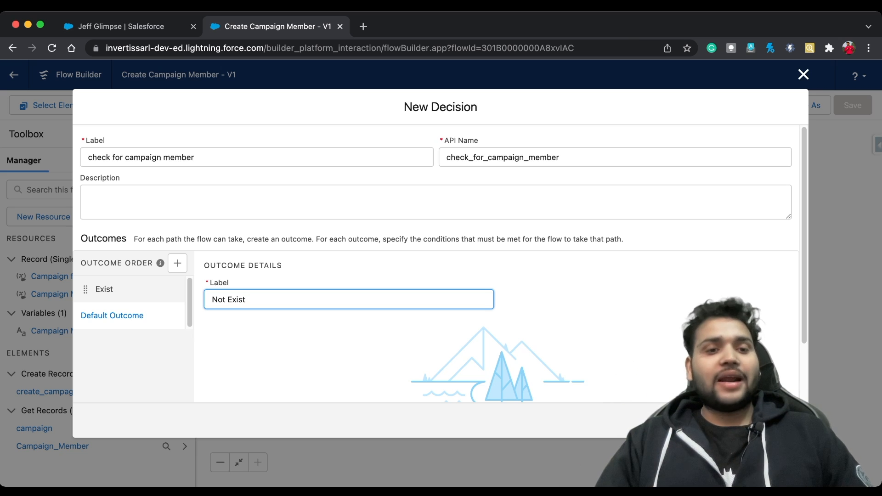
{"action": "left_click", "coordinate": [110, 290]}
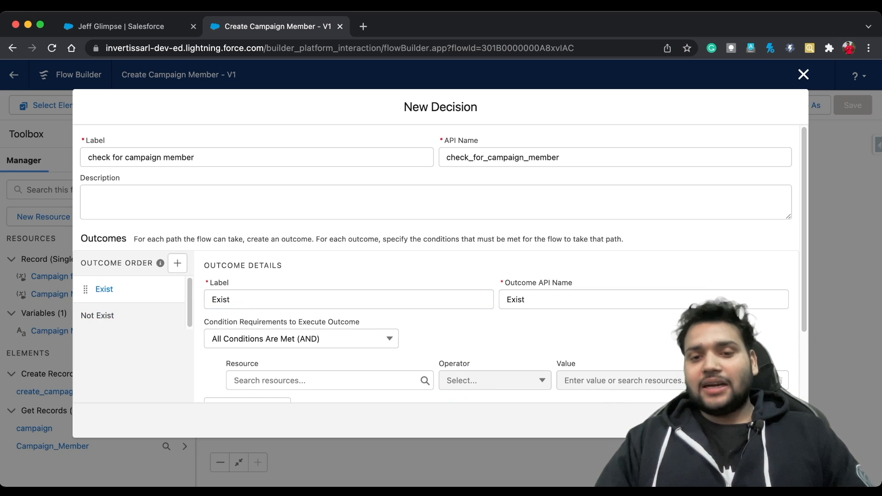
{"action": "left_click", "coordinate": [781, 421]}
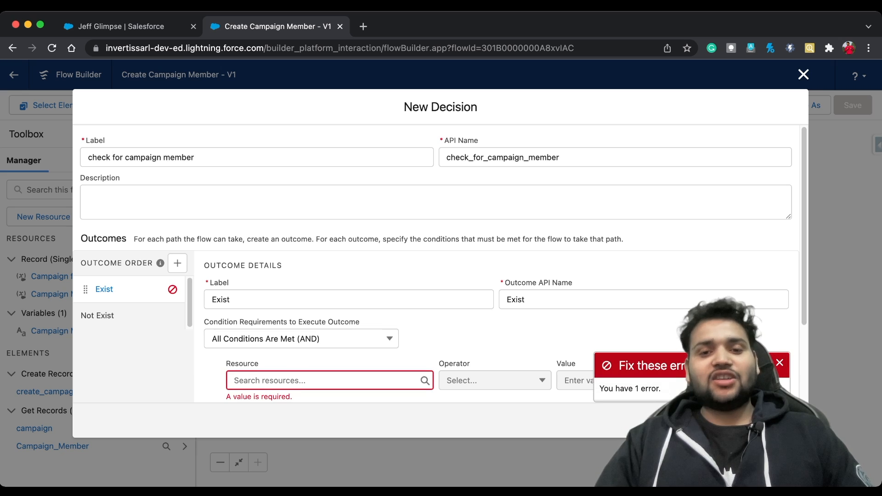
Set the resource of the Exist outcome's condition to the Campaign Member record variable from Campaign_Member
{"action": "scroll", "coordinate": [440, 263], "scroll_direction": "down", "scroll_amount": 2}
{"action": "left_click", "coordinate": [330, 282]}
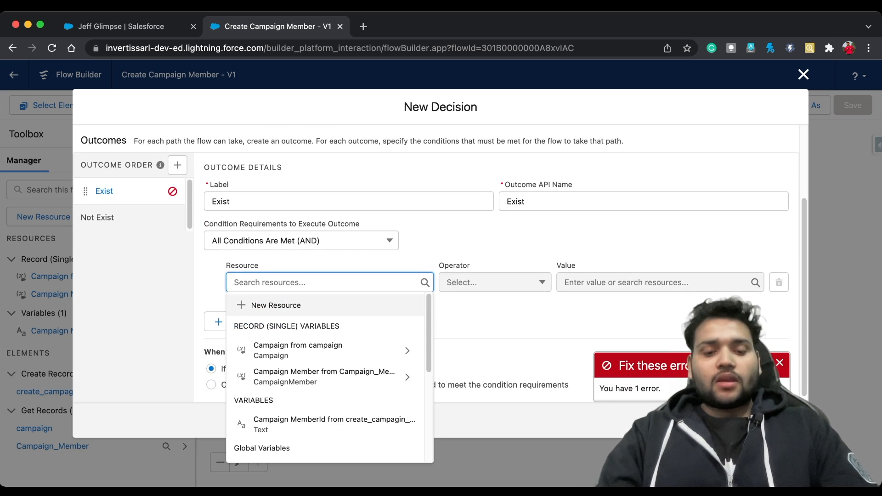
{"action": "type", "text": "campa"}
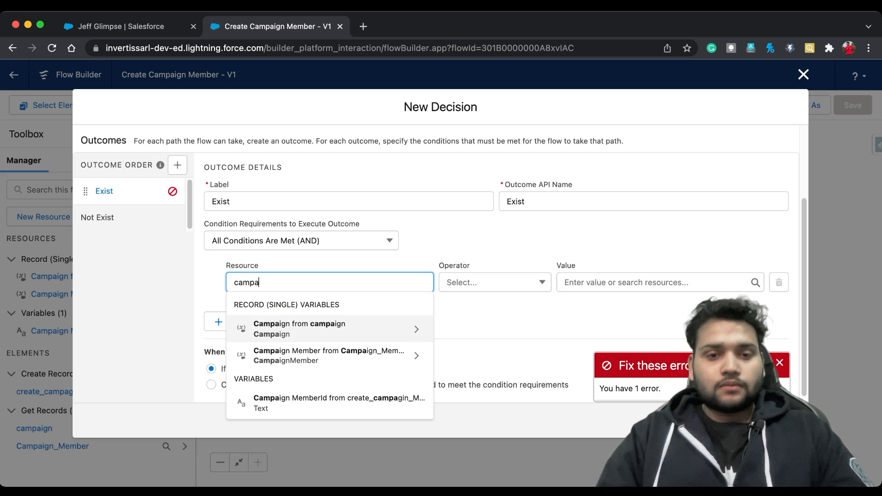
{"action": "key", "text": "Down"}
{"action": "key", "text": "Return"}
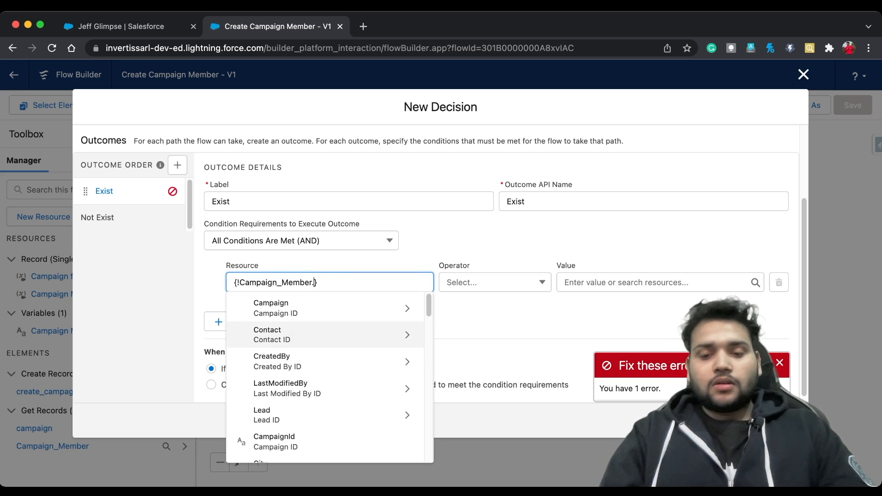
{"action": "key", "text": "BackSpace"}
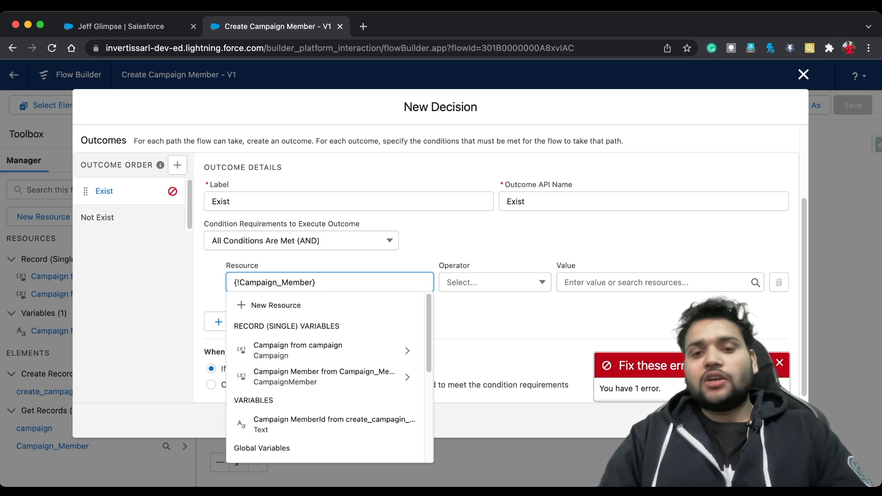
Complete the Exist condition with the operator Is Null and the value False, and finish the Decision element
{"action": "left_click", "coordinate": [499, 322]}
{"action": "left_click", "coordinate": [495, 289]}
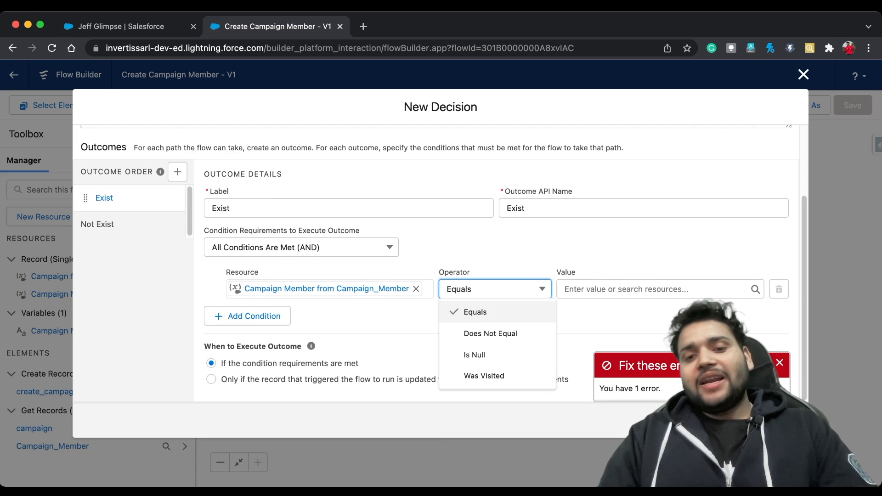
{"action": "left_click", "coordinate": [474, 355]}
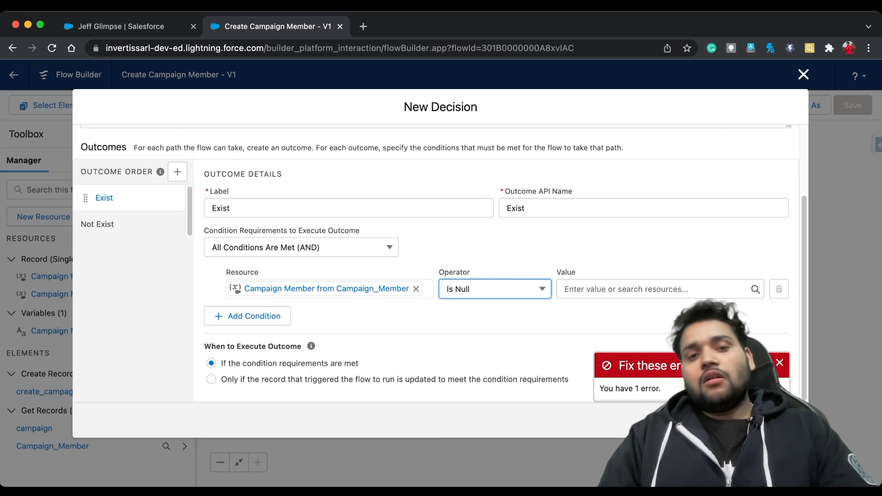
{"action": "left_click", "coordinate": [643, 288]}
{"action": "type", "text": "false"}
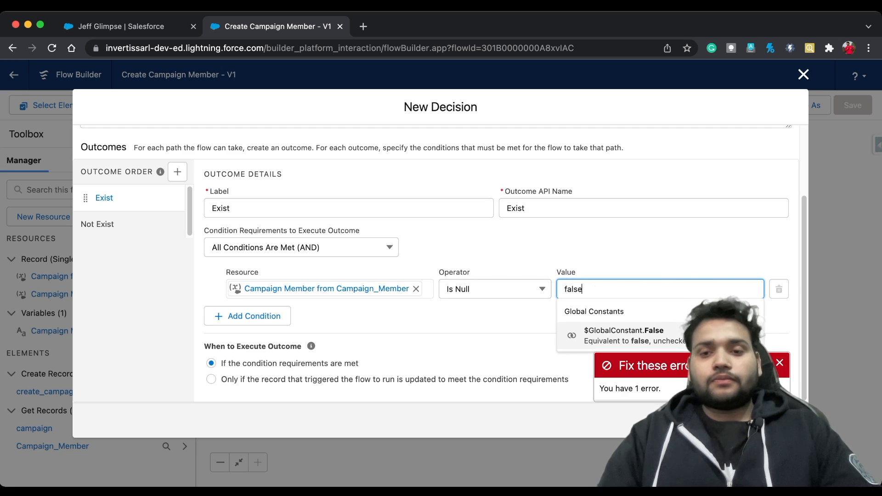
{"action": "left_click", "coordinate": [702, 336]}
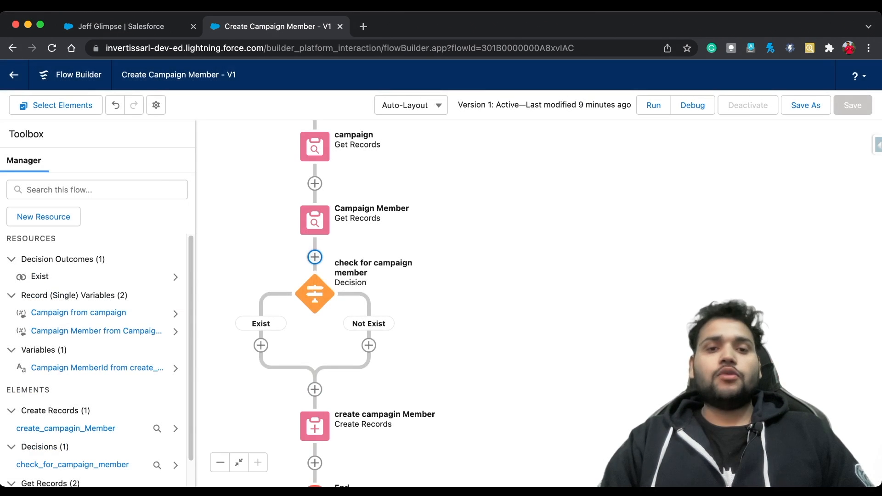
Copy the create campagin Member element and paste it onto the decision's Not Exist path
{"action": "left_click_drag", "start_coordinate": [459, 321], "coordinate": [512, 241]}
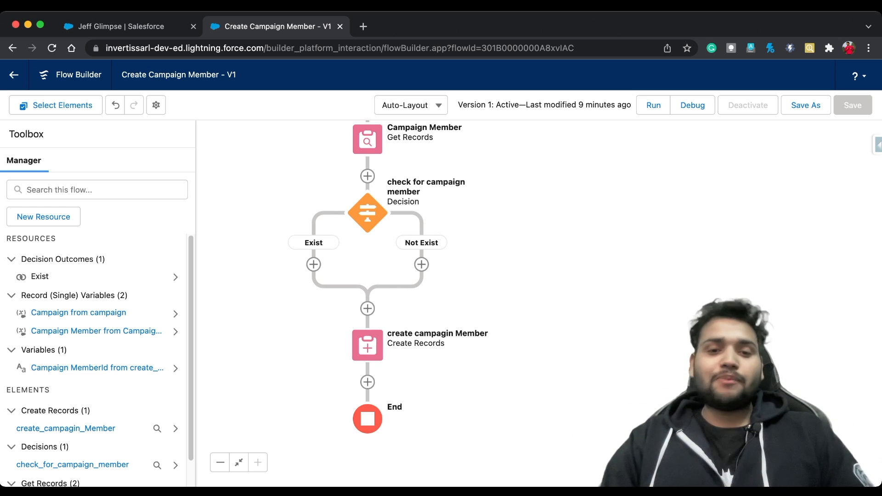
{"action": "left_click", "coordinate": [368, 345]}
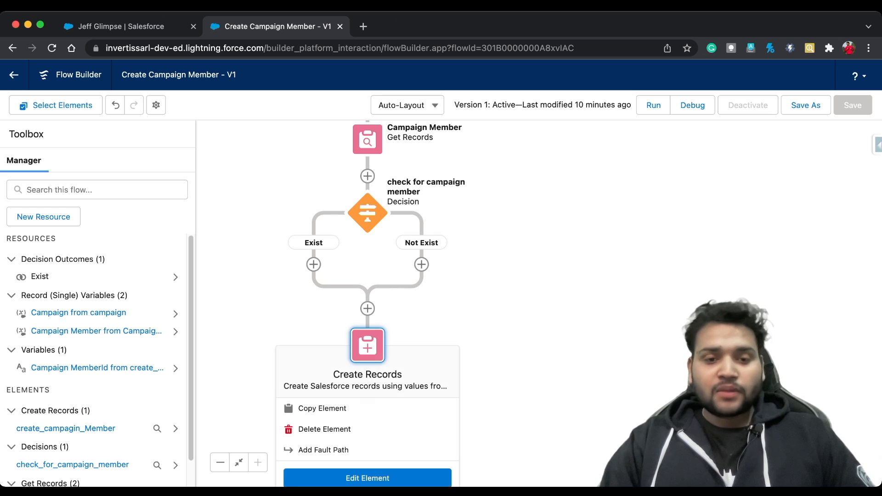
{"action": "left_click", "coordinate": [367, 345]}
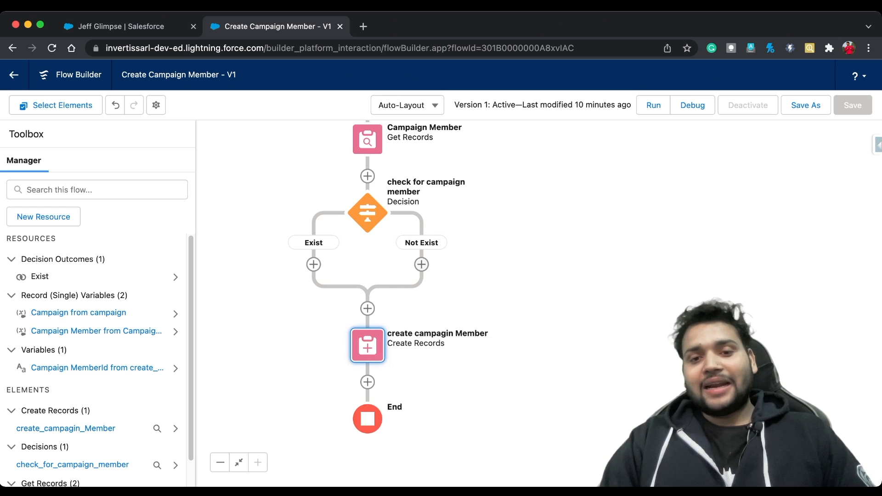
{"action": "left_click", "coordinate": [421, 264]}
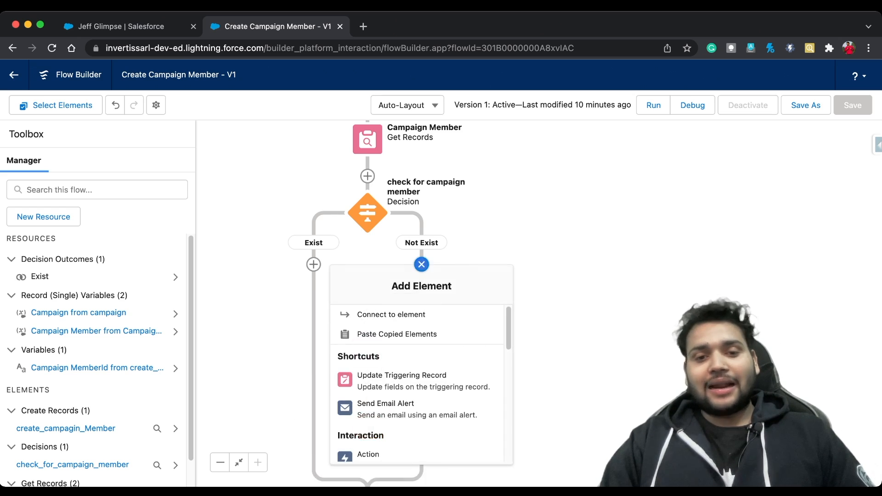
{"action": "left_click", "coordinate": [397, 334]}
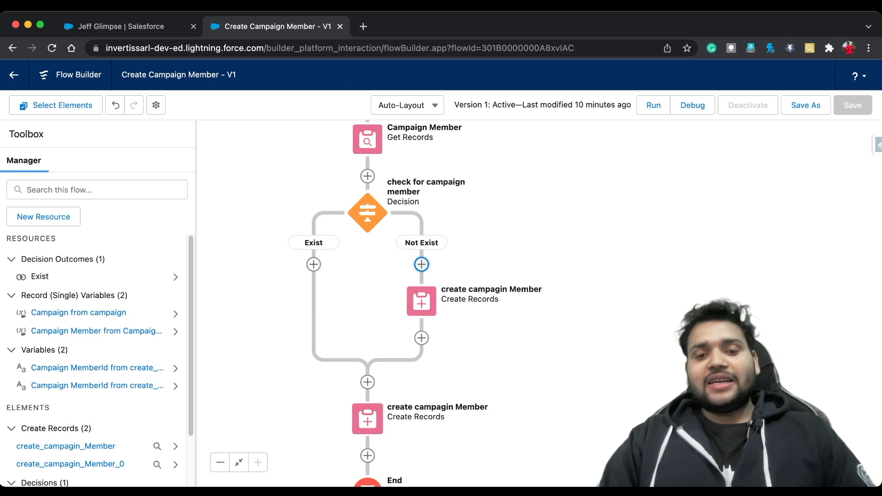
Delete the original create campagin Member element located below the point where the decision paths merge
{"action": "left_click", "coordinate": [367, 418]}
{"action": "left_click_drag", "start_coordinate": [496, 299], "coordinate": [495, 252]}
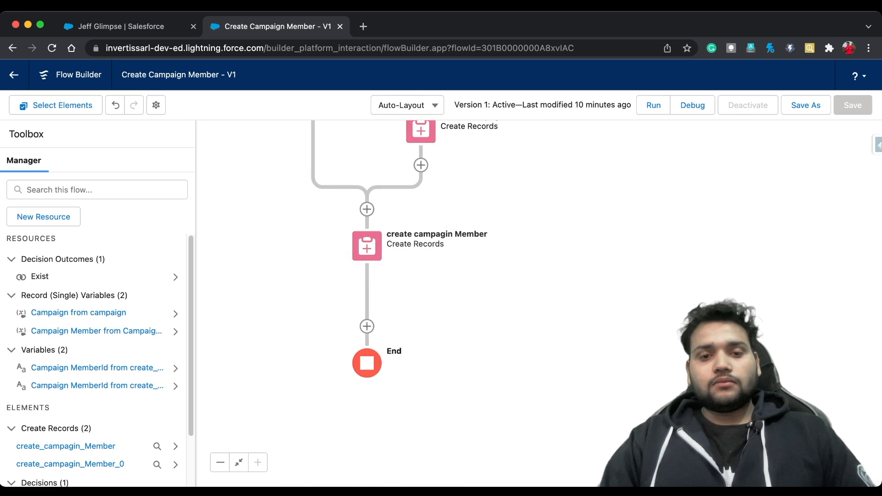
{"action": "left_click", "coordinate": [367, 245]}
{"action": "left_click", "coordinate": [323, 329]}
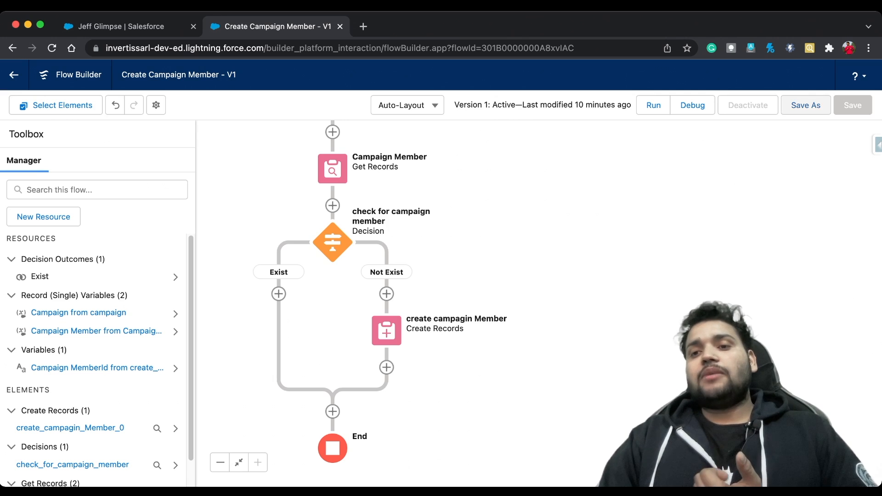
Save the flow as a new version and activate that version
{"action": "left_click", "coordinate": [806, 105]}
{"action": "left_click", "coordinate": [669, 365]}
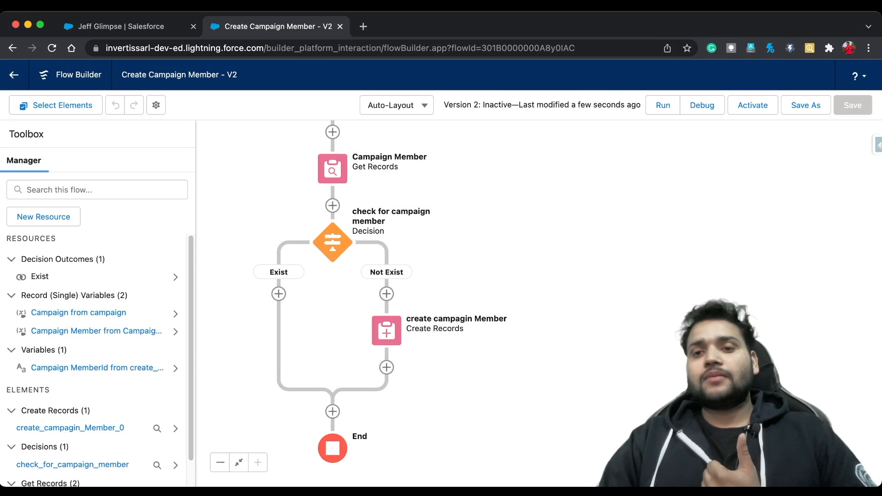
{"action": "left_click", "coordinate": [752, 106]}
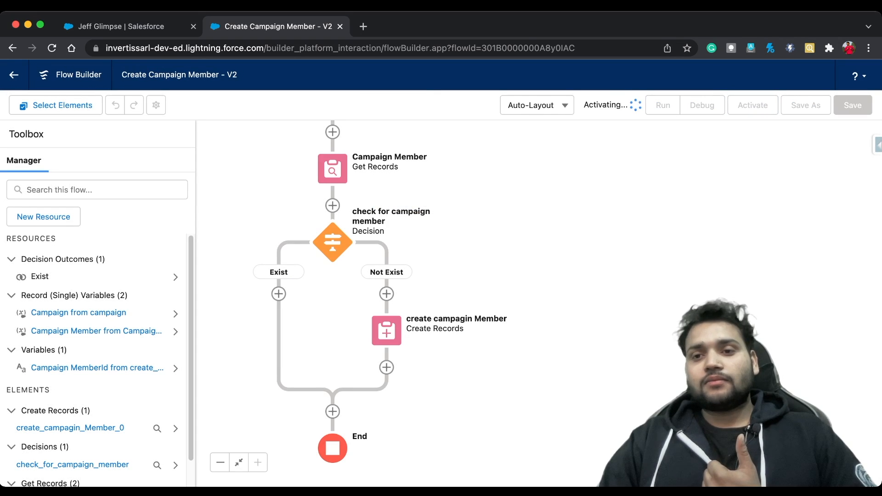
Test the flow on the open lead record by advancing its status to Closed - Not Converted and returning it to Working - Contacted
{"action": "key", "text": "ctrl+Tab"}
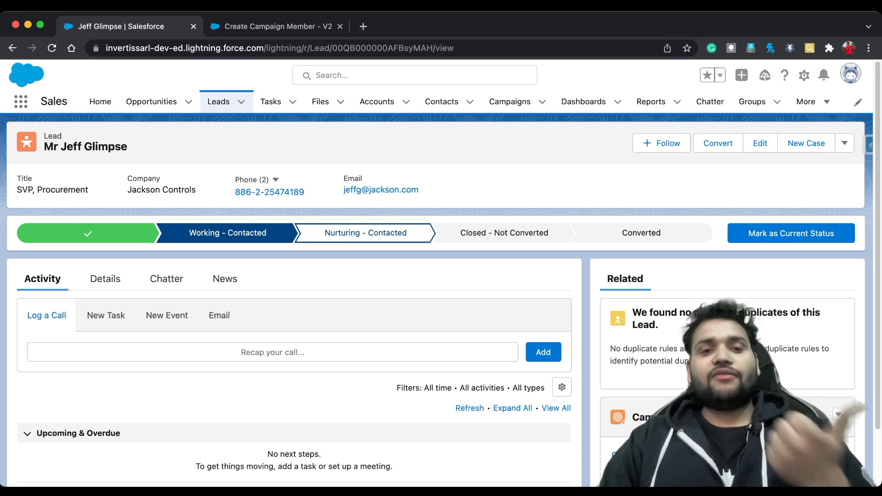
{"action": "scroll", "coordinate": [441, 276], "scroll_direction": "down", "scroll_amount": 3}
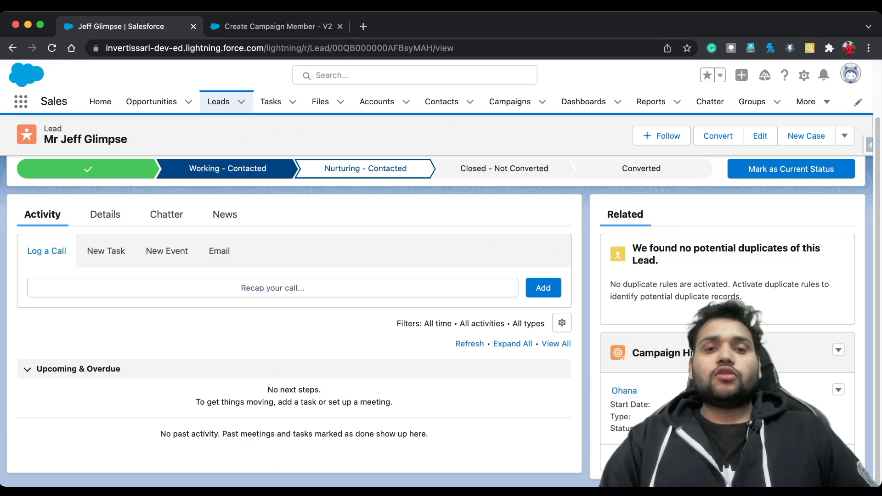
{"action": "scroll", "coordinate": [366, 202], "scroll_direction": "up", "scroll_amount": 2}
{"action": "left_click", "coordinate": [366, 202]}
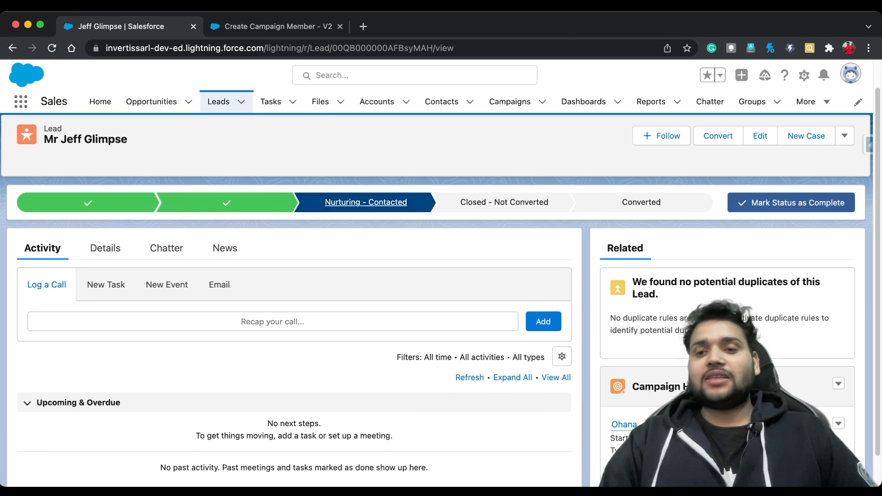
{"action": "left_click", "coordinate": [791, 203]}
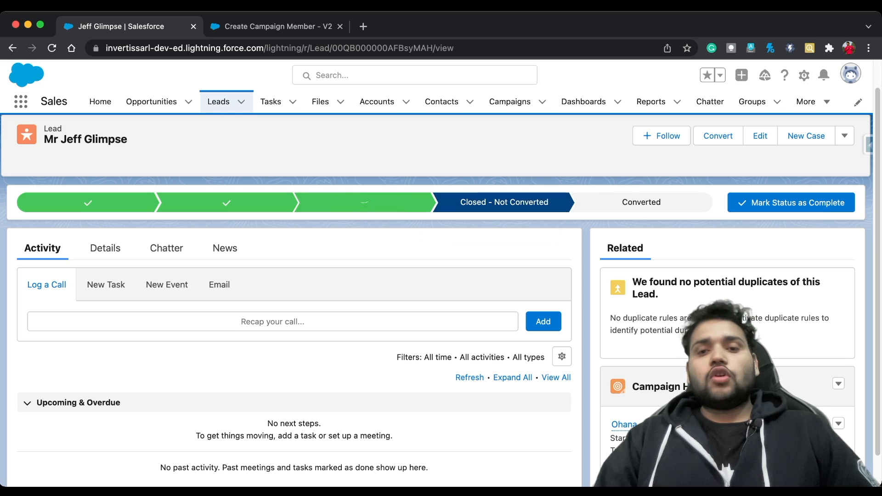
{"action": "left_click", "coordinate": [227, 202]}
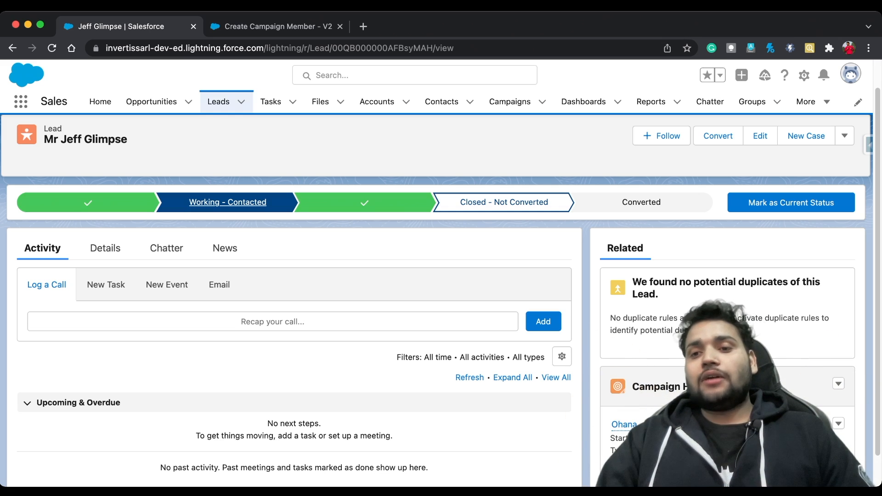
{"action": "left_click", "coordinate": [791, 203]}
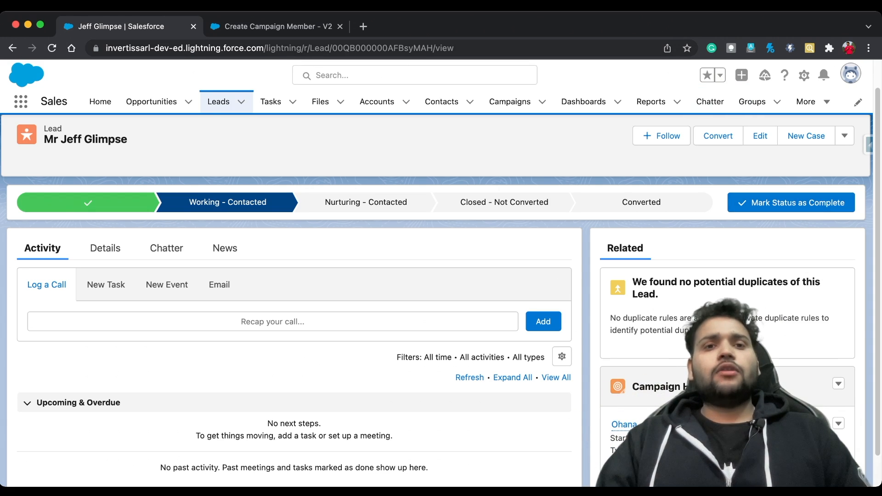
Return to the Create Campaign Member flow and review the decision's Exist path
{"action": "left_click", "coordinate": [271, 26]}
{"action": "left_click", "coordinate": [278, 294]}
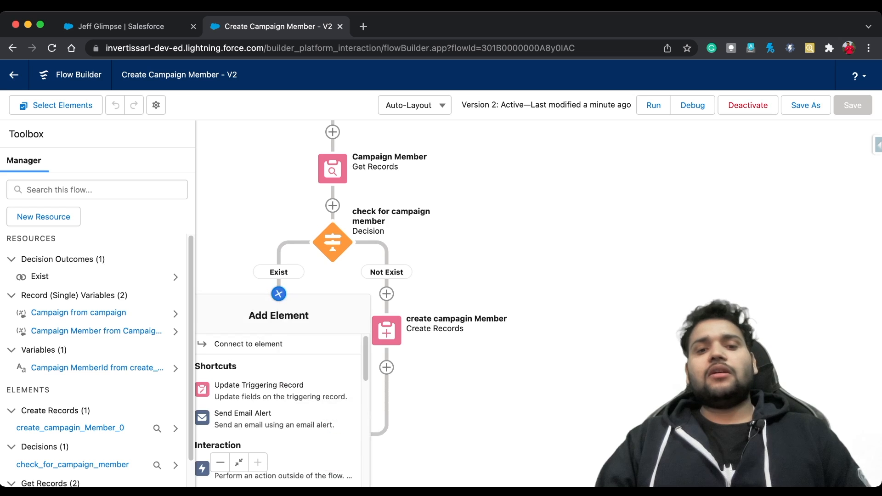
{"action": "left_click_drag", "start_coordinate": [459, 391], "coordinate": [588, 347]}
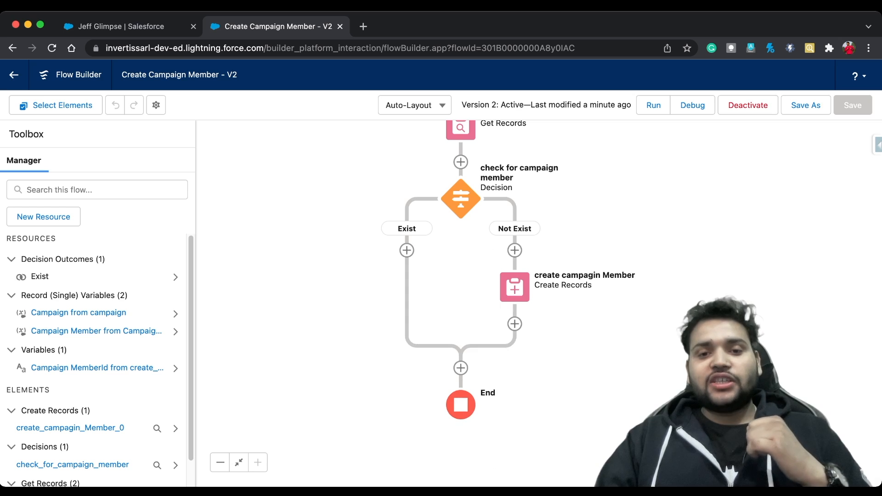
{"action": "left_click", "coordinate": [407, 250]}
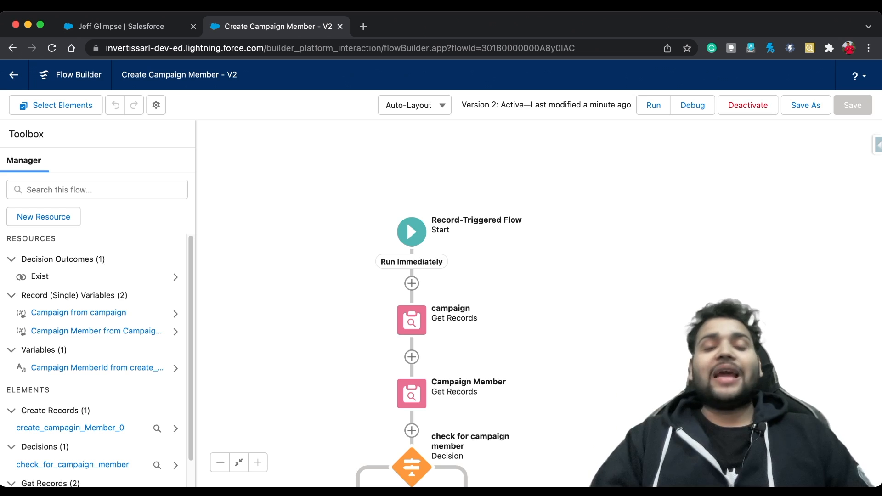
Remove the Status Is Changed True condition from the Start element's entry conditions and finish its configuration
{"action": "left_click", "coordinate": [412, 232]}
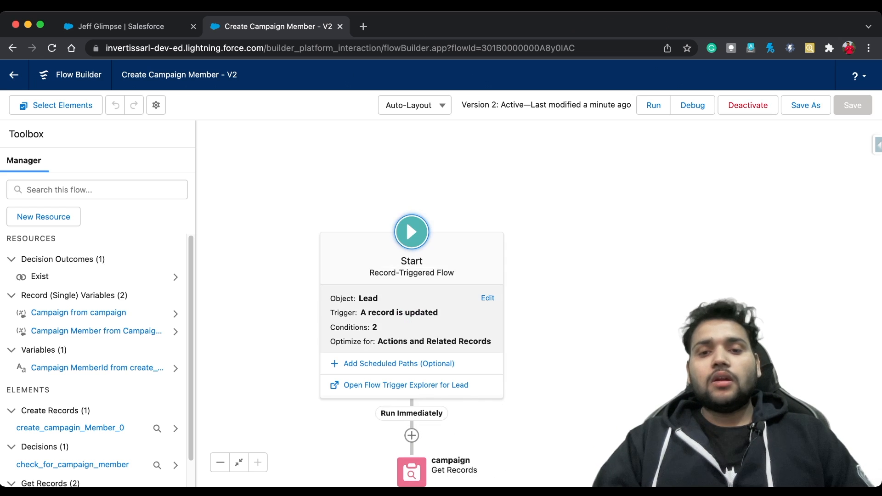
{"action": "left_click", "coordinate": [487, 298]}
{"action": "scroll", "coordinate": [406, 219], "scroll_direction": "down", "scroll_amount": 10}
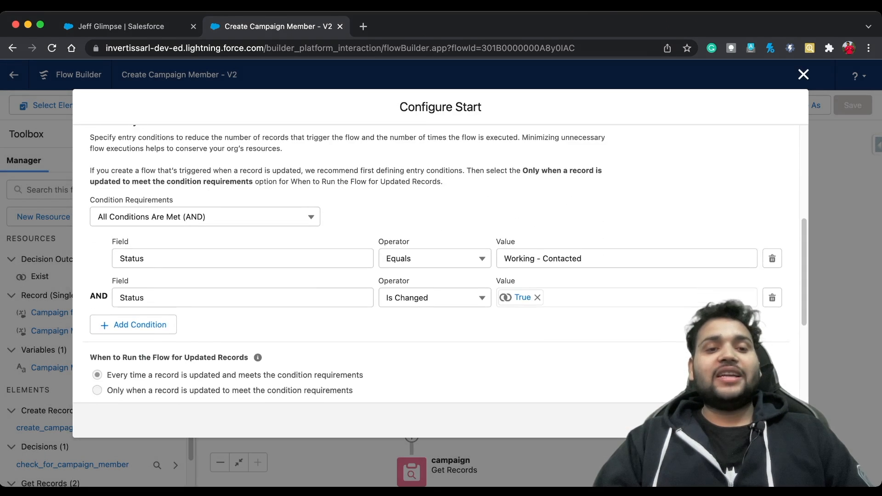
{"action": "scroll", "coordinate": [440, 262], "scroll_direction": "down", "scroll_amount": 3}
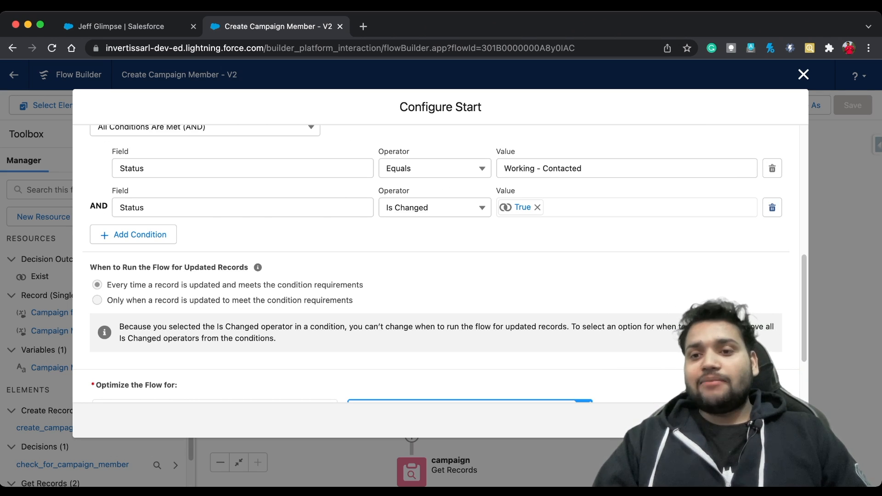
{"action": "left_click", "coordinate": [771, 208]}
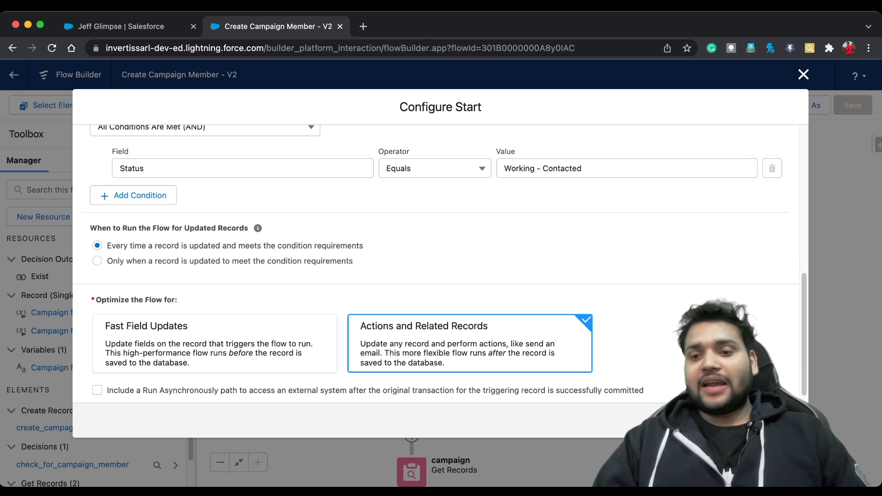
{"action": "left_click", "coordinate": [783, 420]}
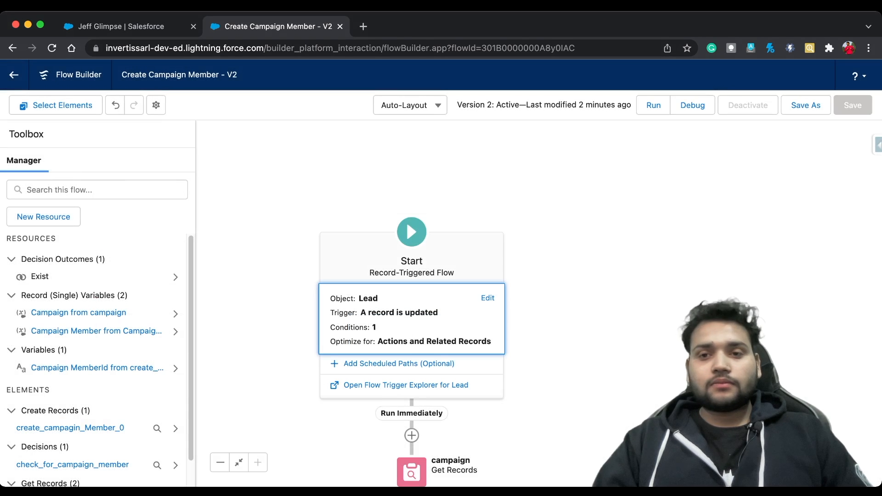
Save the edited flow as another new version, activate it, and return to the lead record
{"action": "left_click", "coordinate": [805, 106]}
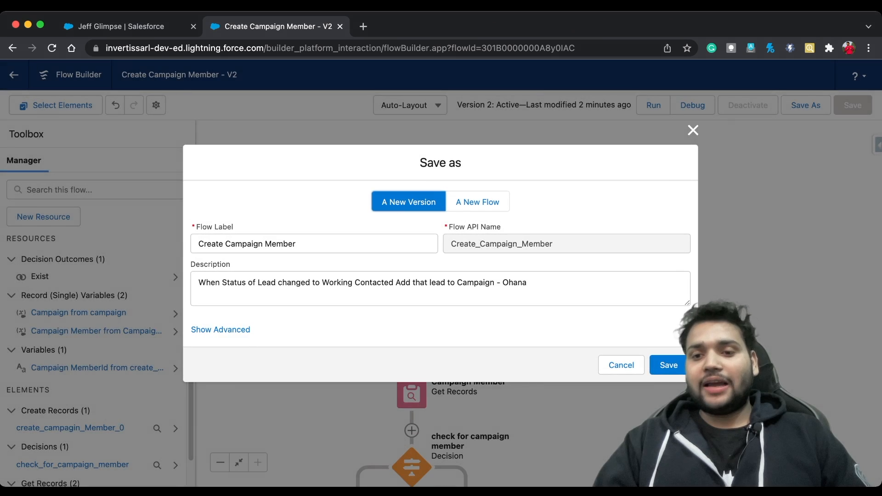
{"action": "left_click", "coordinate": [669, 365]}
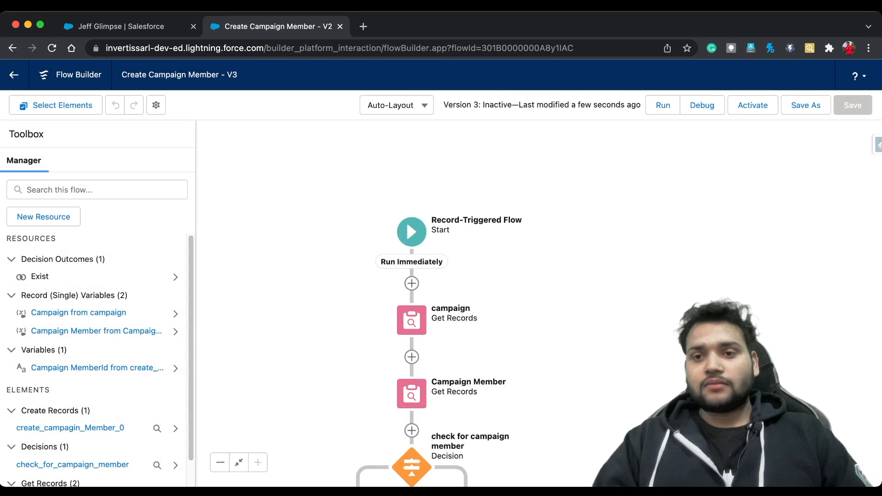
{"action": "left_click", "coordinate": [753, 106]}
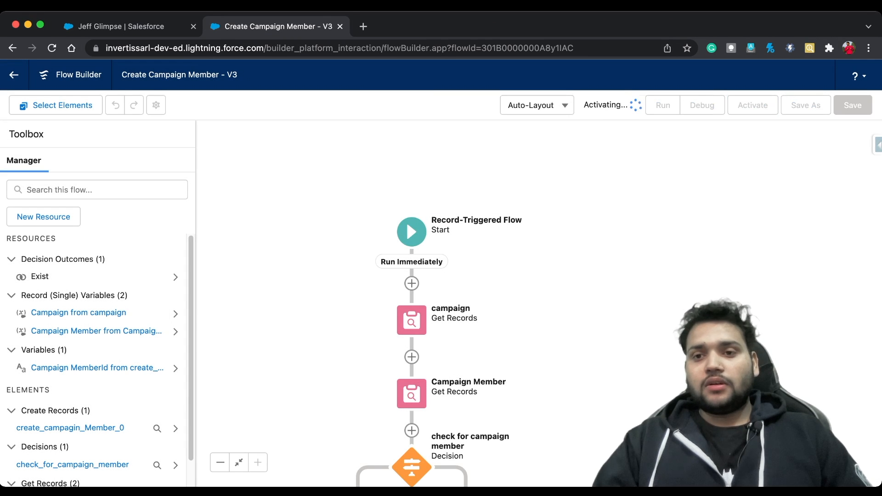
{"action": "key", "text": "ctrl+Tab"}
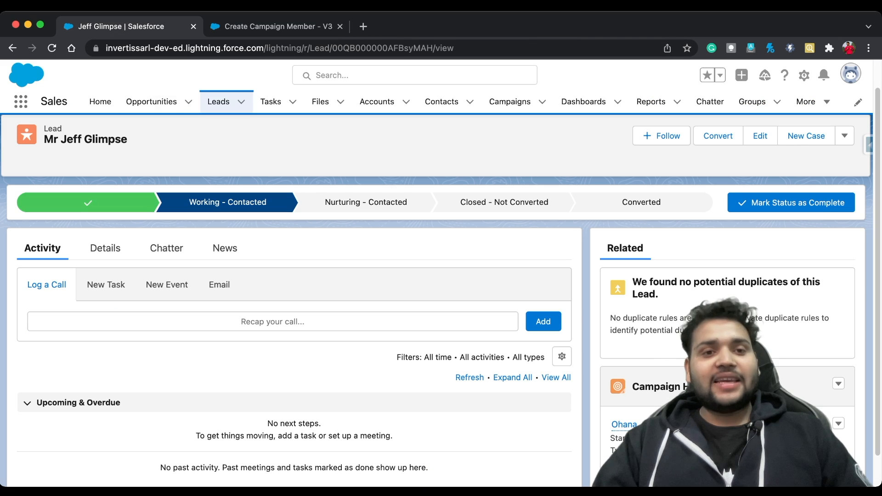
Open the TNR Corp. lead from the recently viewed leads and display its details
{"action": "left_click", "coordinate": [218, 102]}
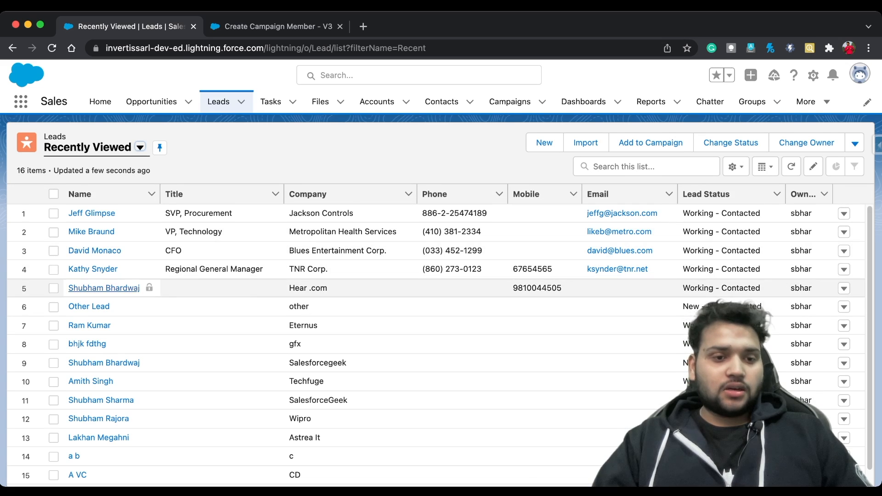
{"action": "left_click", "coordinate": [92, 270]}
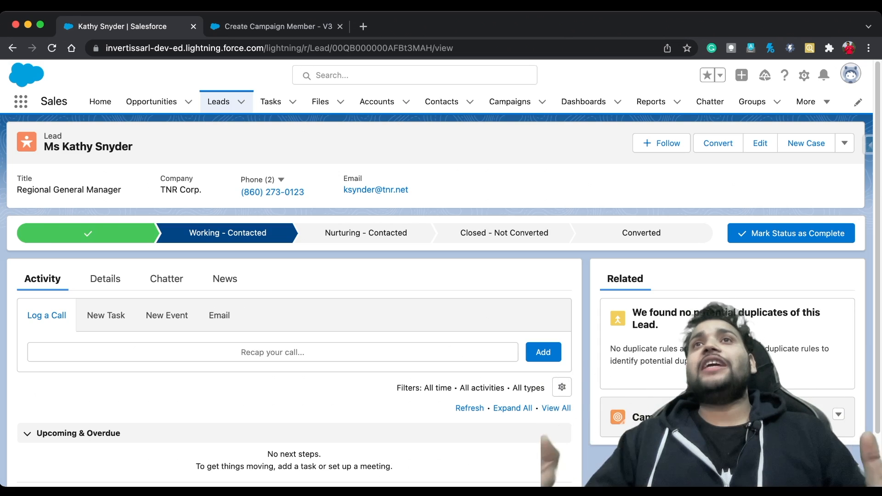
{"action": "left_click", "coordinate": [105, 279]}
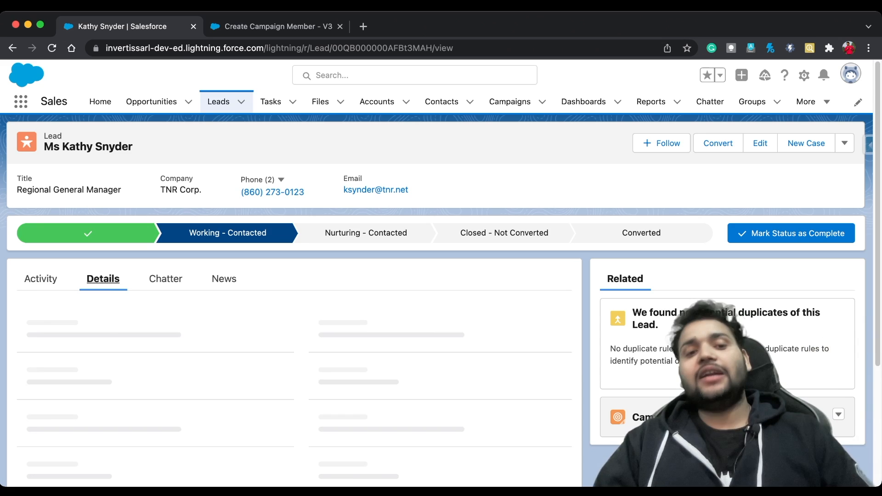
Enter a fax number on the TNR Corp. lead, save the record, and check its campaign history
{"action": "scroll", "coordinate": [557, 306], "scroll_direction": "down", "scroll_amount": 2}
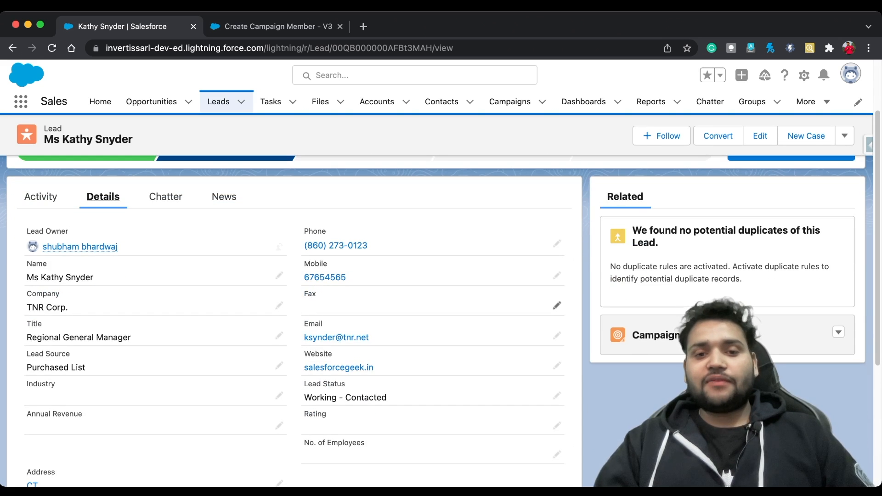
{"action": "left_click", "coordinate": [557, 305]}
{"action": "type", "text": "2342432"}
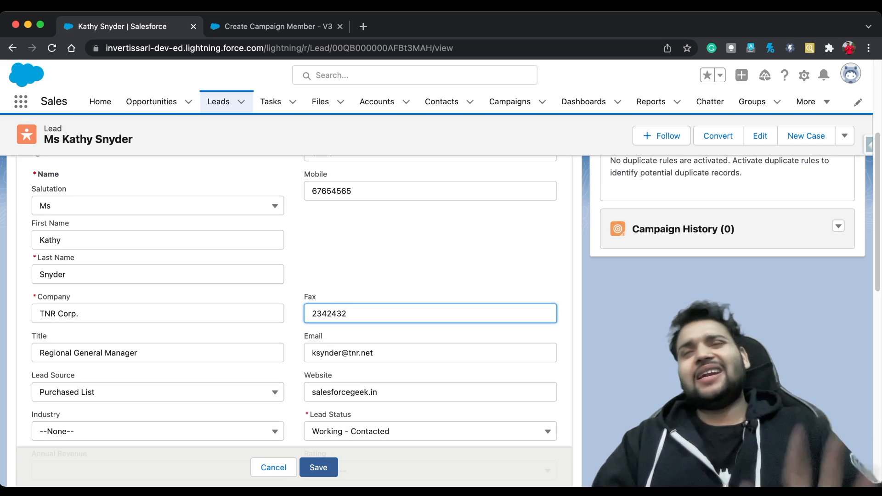
{"action": "left_click", "coordinate": [319, 468]}
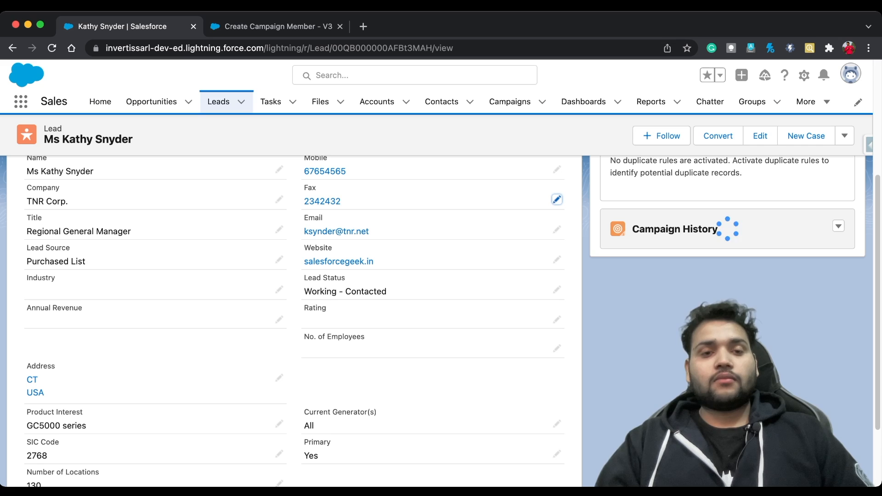
{"action": "mouse_move", "coordinate": [624, 267]}
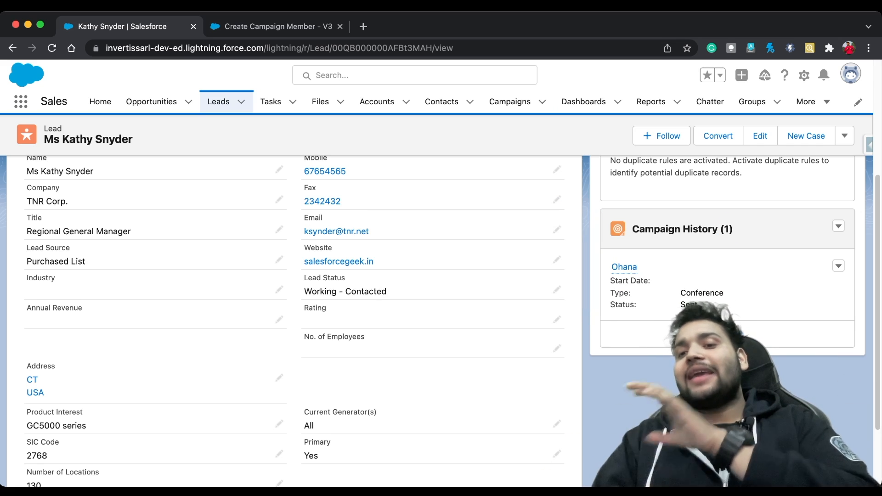
{"action": "scroll", "coordinate": [556, 291], "scroll_direction": "up", "scroll_amount": 2}
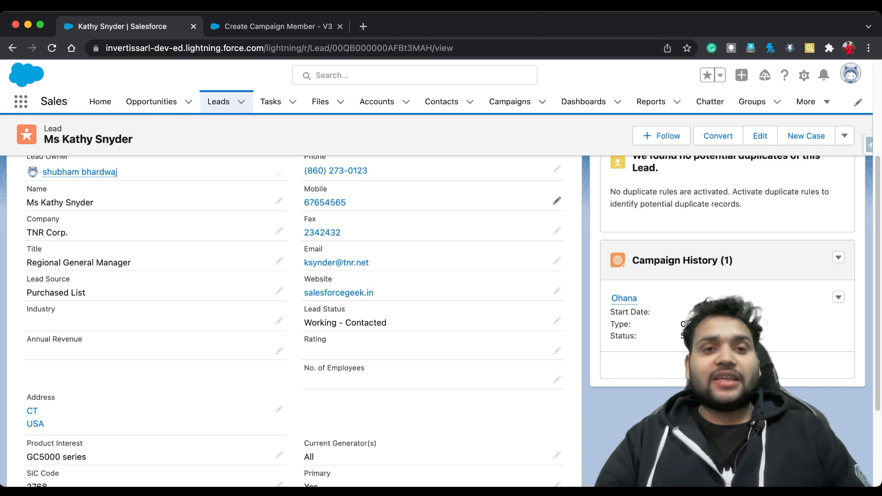
Set the Create Campaign Member flow's Start element to run only when a record is updated to meet the condition requirements
{"action": "left_click", "coordinate": [278, 26]}
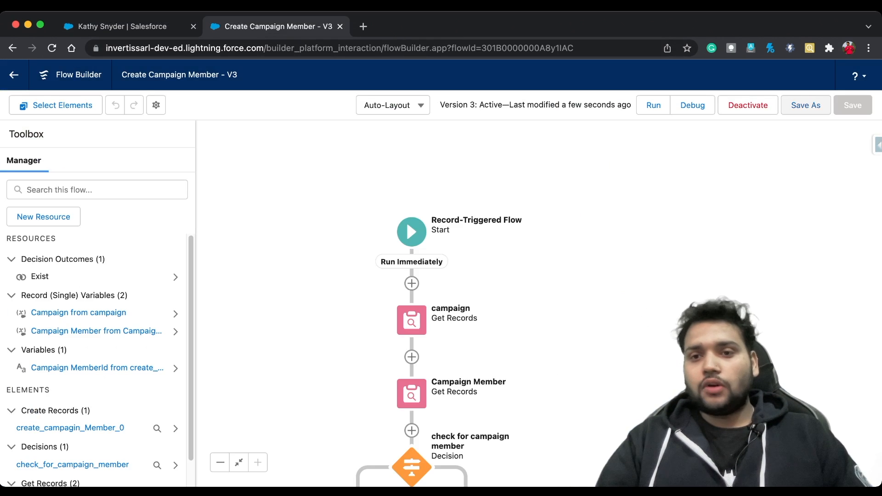
{"action": "left_click", "coordinate": [411, 232]}
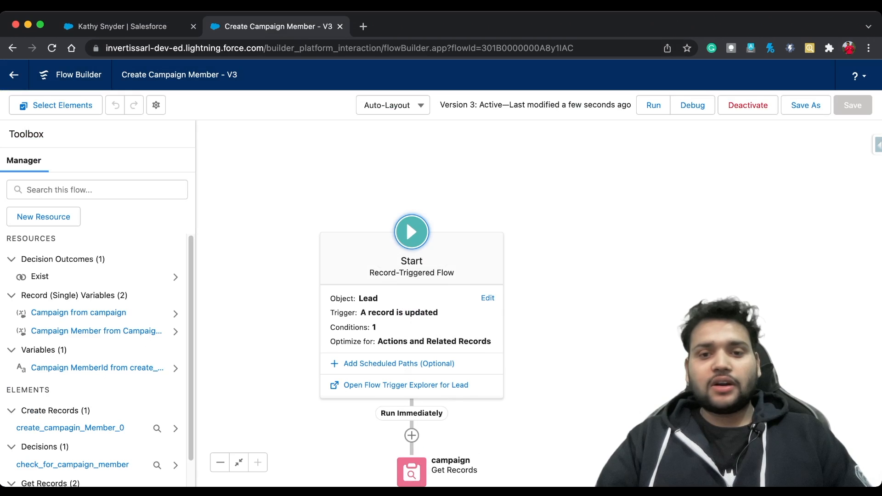
{"action": "left_click", "coordinate": [413, 317]}
{"action": "scroll", "coordinate": [440, 262], "scroll_direction": "down", "scroll_amount": 10}
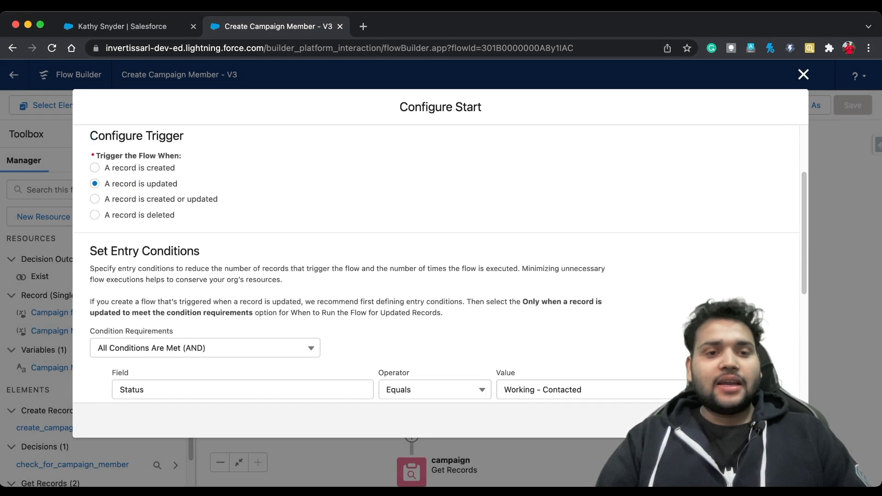
{"action": "left_click", "coordinate": [97, 300]}
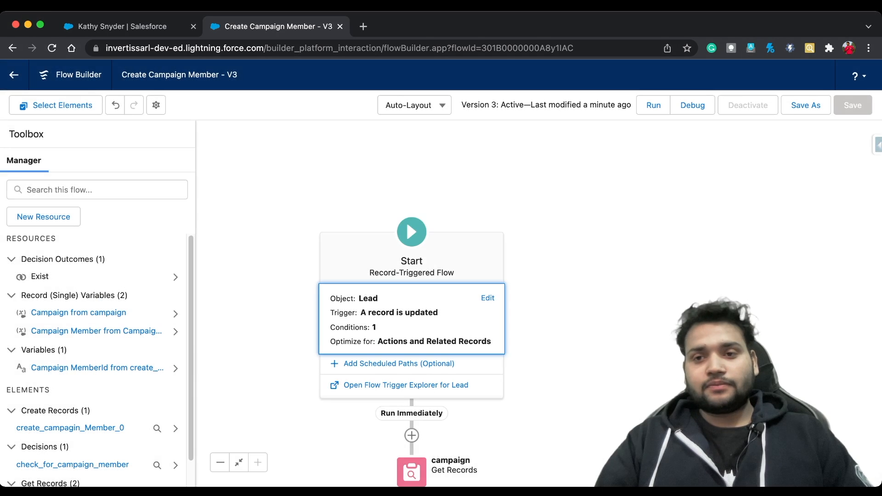
Save the flow with the changed run option as a new version and activate it
{"action": "left_click", "coordinate": [806, 105]}
{"action": "left_click", "coordinate": [668, 365]}
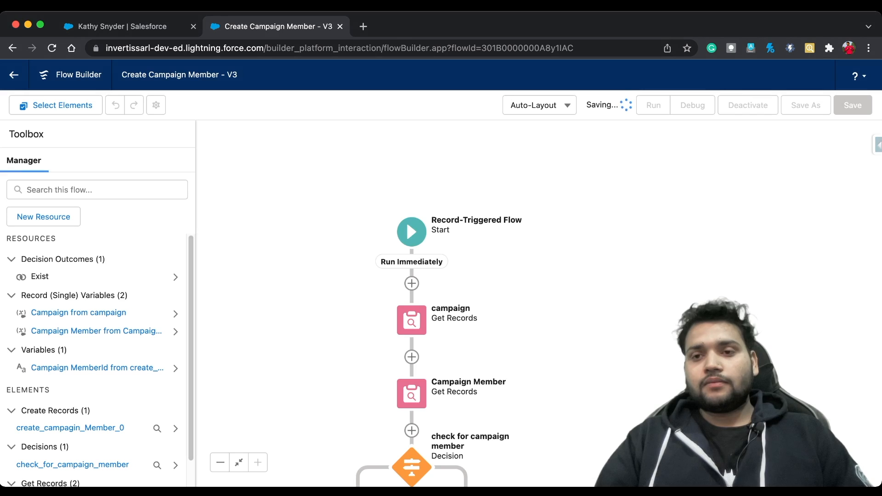
{"action": "left_click", "coordinate": [753, 105]}
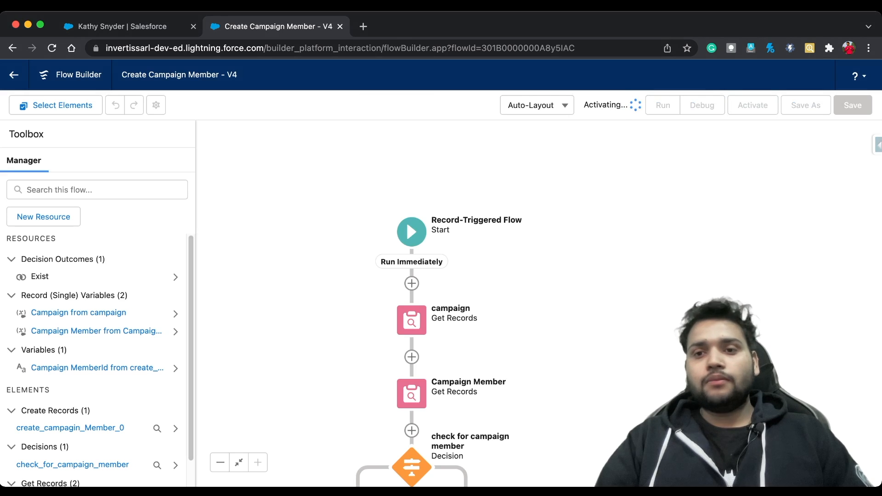
Return to the leads list and open the details of the Metropolitan Health Services lead
{"action": "left_click", "coordinate": [122, 26]}
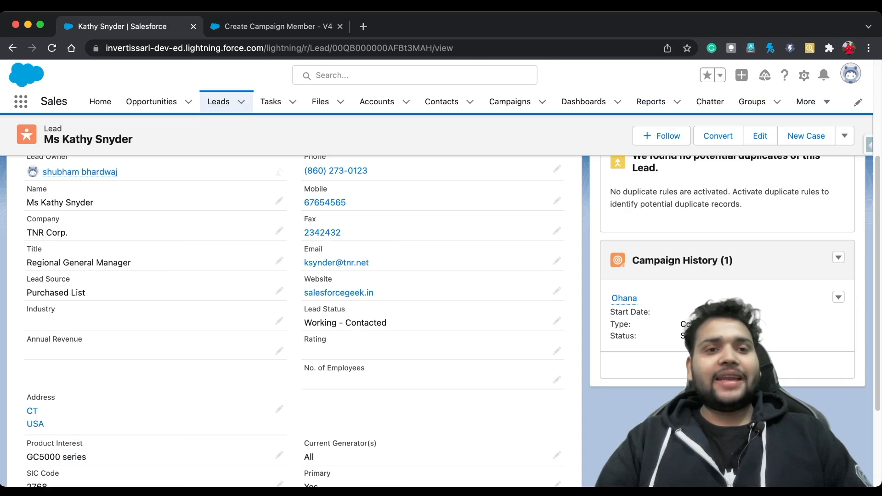
{"action": "left_click", "coordinate": [218, 101]}
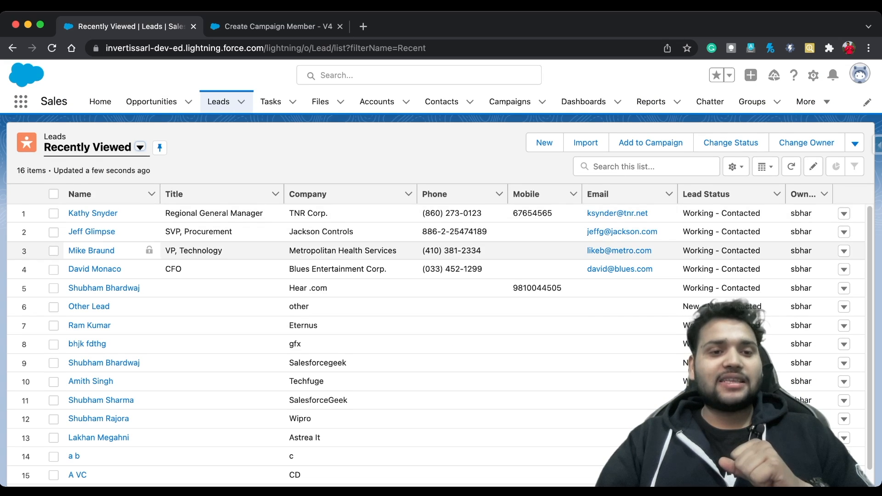
{"action": "left_click", "coordinate": [91, 250]}
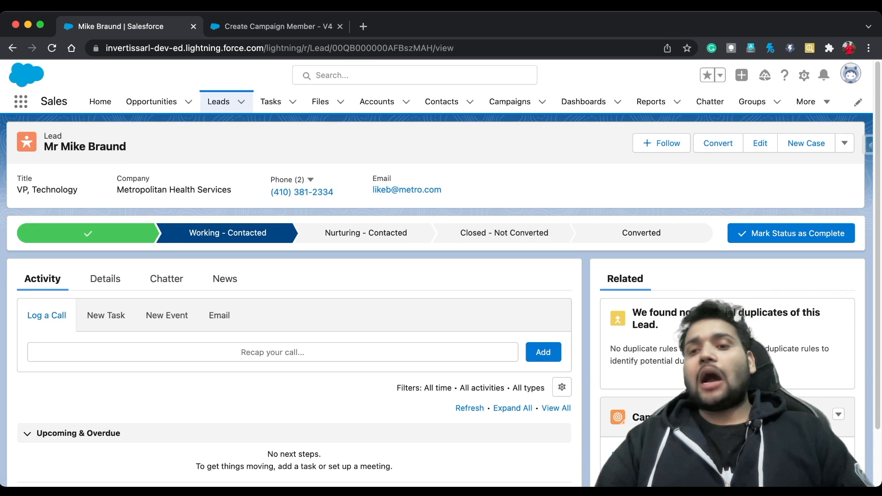
{"action": "left_click", "coordinate": [103, 279]}
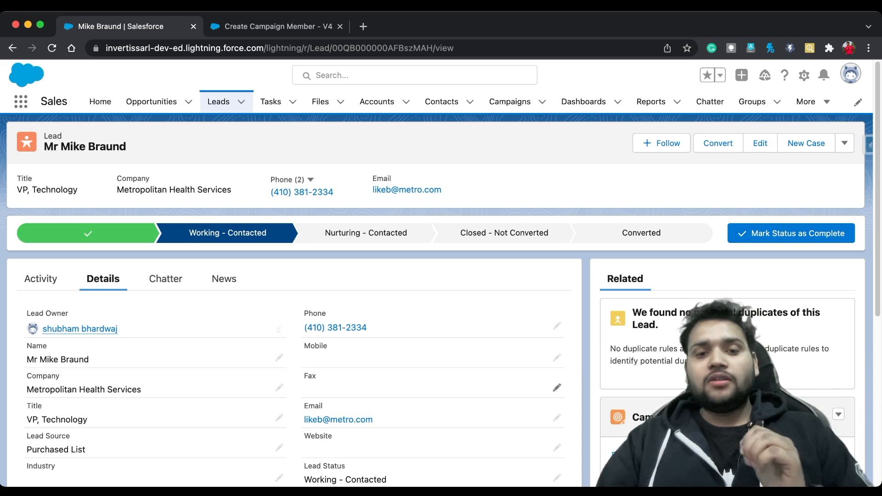
Enter a mobile number on the Metropolitan Health Services lead, save it, and check the lead's full campaign history
{"action": "left_click", "coordinate": [557, 357]}
{"action": "type", "text": "4567"}
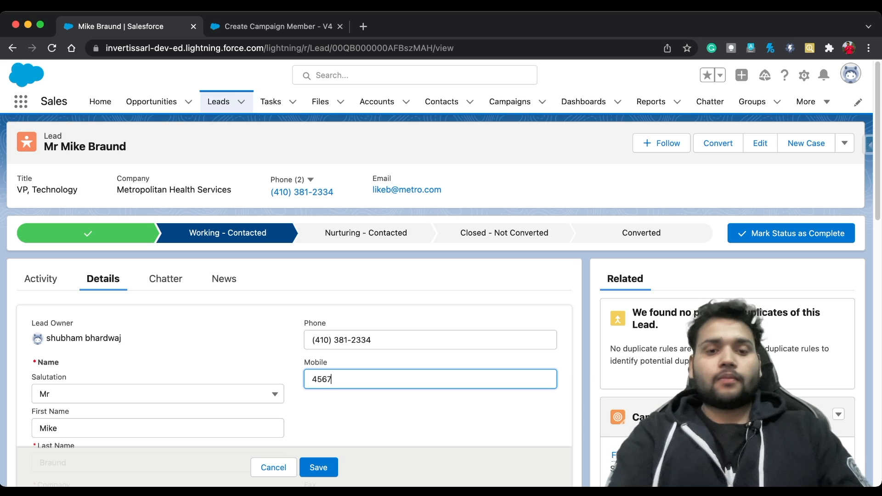
{"action": "type", "text": "8754"}
{"action": "left_click", "coordinate": [318, 467]}
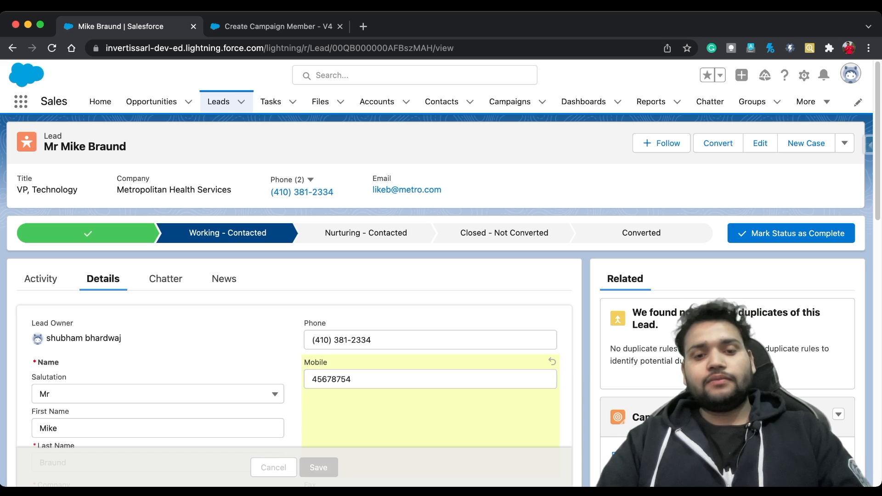
{"action": "scroll", "coordinate": [643, 294], "scroll_direction": "down", "scroll_amount": 4}
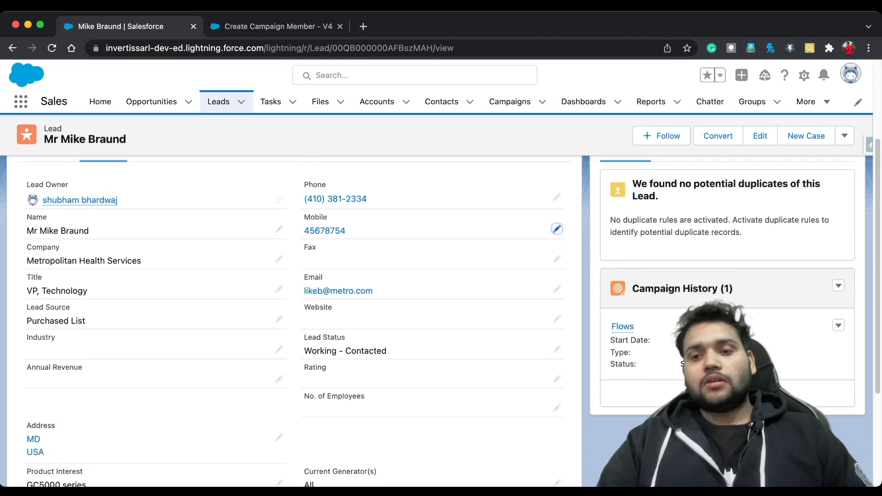
{"action": "left_click", "coordinate": [682, 248]}
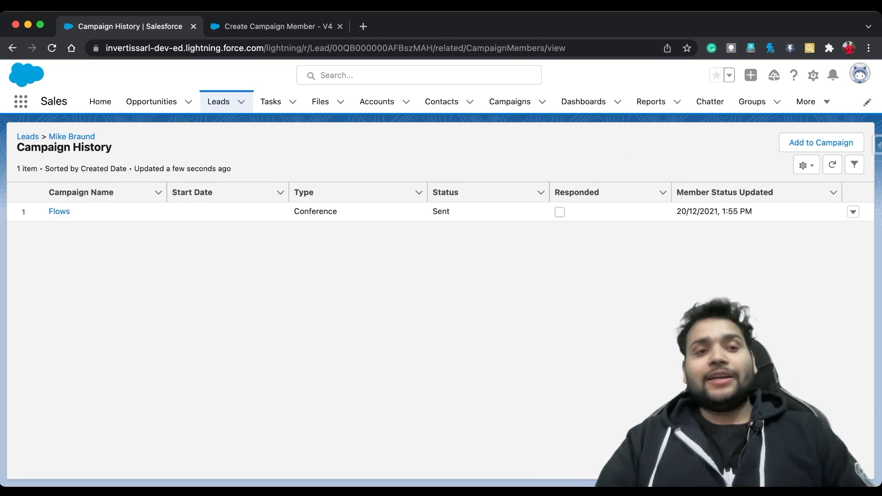
{"action": "key", "text": "super+bracketleft"}
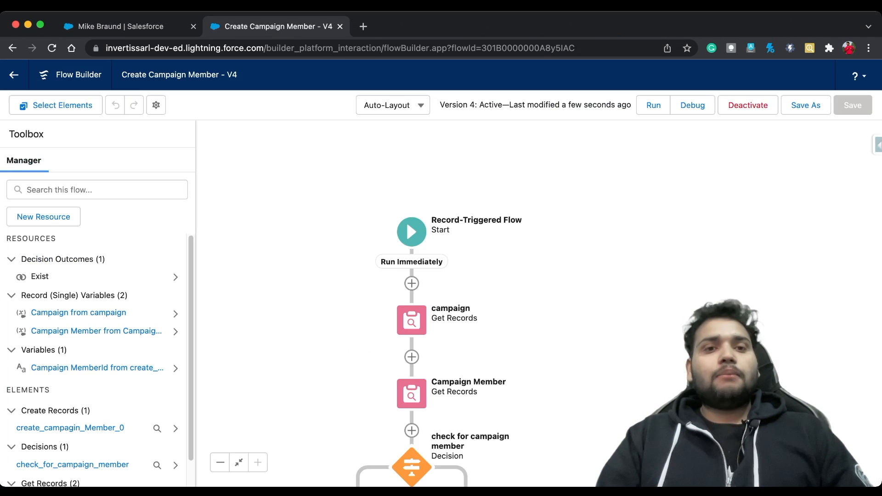
Review the Start element's entry conditions and run option for updated records, and look over the flow's decision paths
{"action": "left_click", "coordinate": [412, 232]}
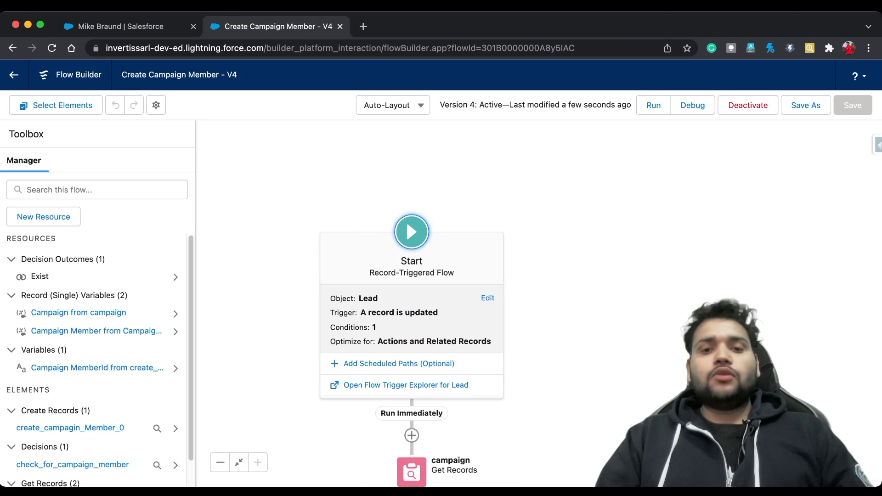
{"action": "left_click", "coordinate": [411, 318]}
{"action": "scroll", "coordinate": [406, 219], "scroll_direction": "down", "scroll_amount": 4}
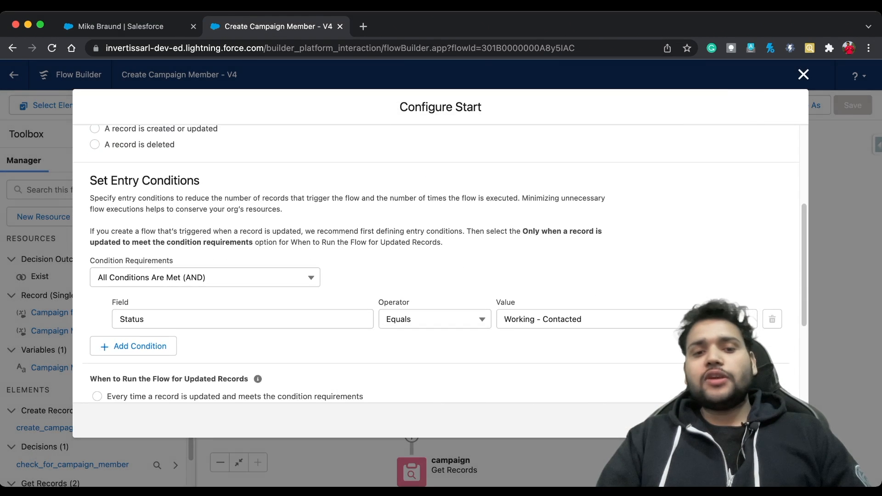
{"action": "scroll", "coordinate": [441, 263], "scroll_direction": "down", "scroll_amount": 2}
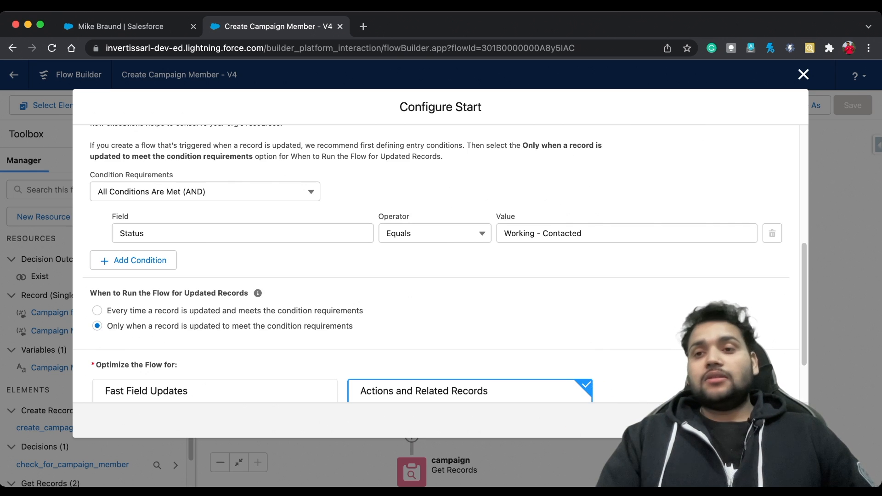
{"action": "left_click", "coordinate": [804, 74]}
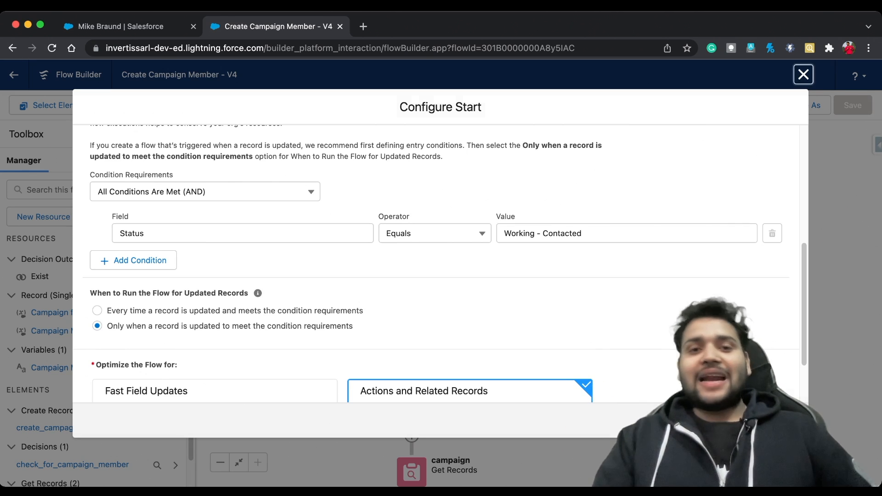
{"action": "left_click_drag", "start_coordinate": [643, 390], "coordinate": [641, 296]}
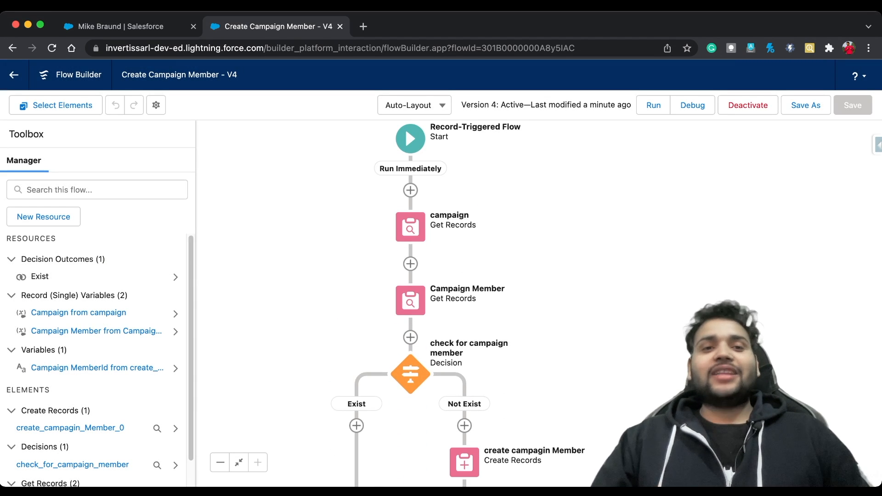